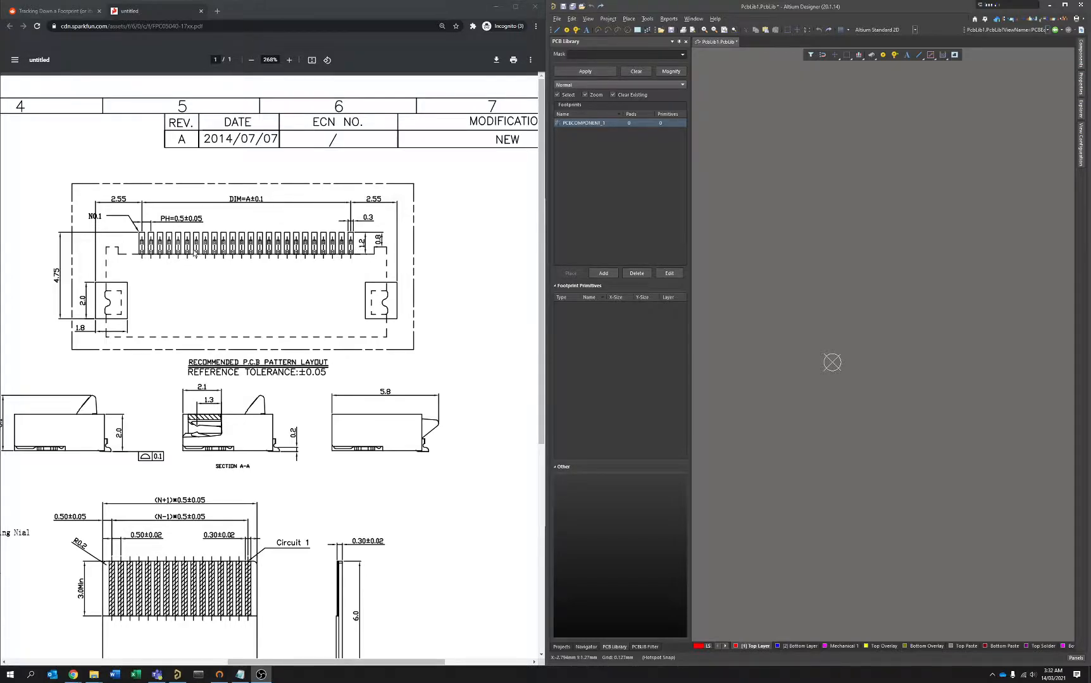
# Start placing a pad in the empty footprint and set its shape to Rectangular.
pyautogui.hscroll(3, 317, 249)
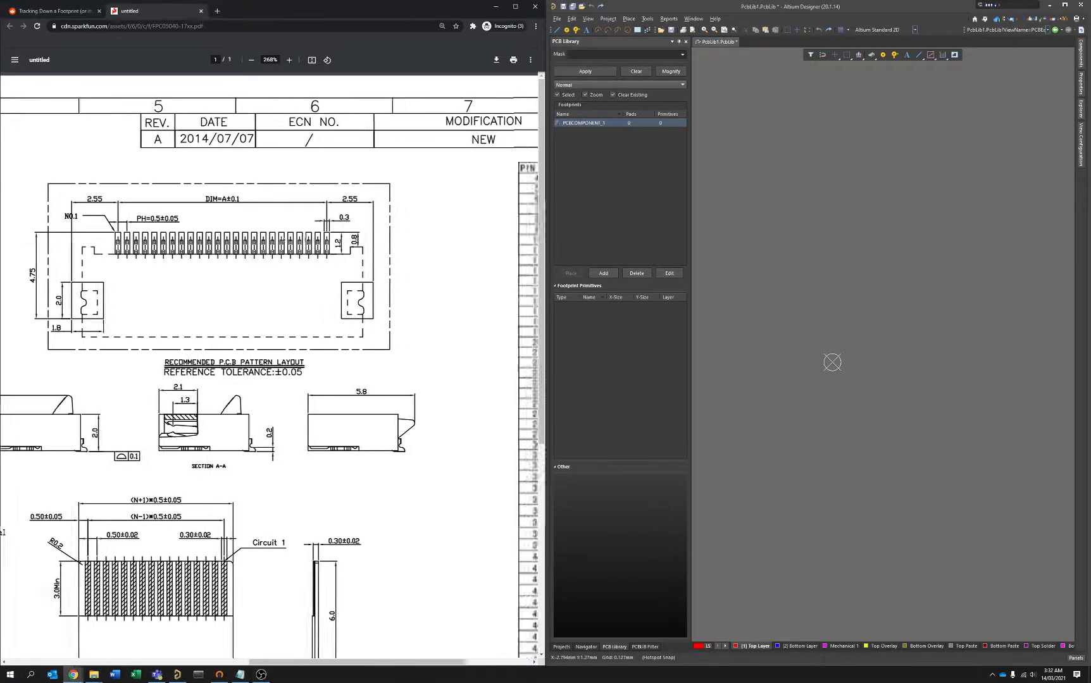
pyautogui.hscroll(-4, 348, 316)
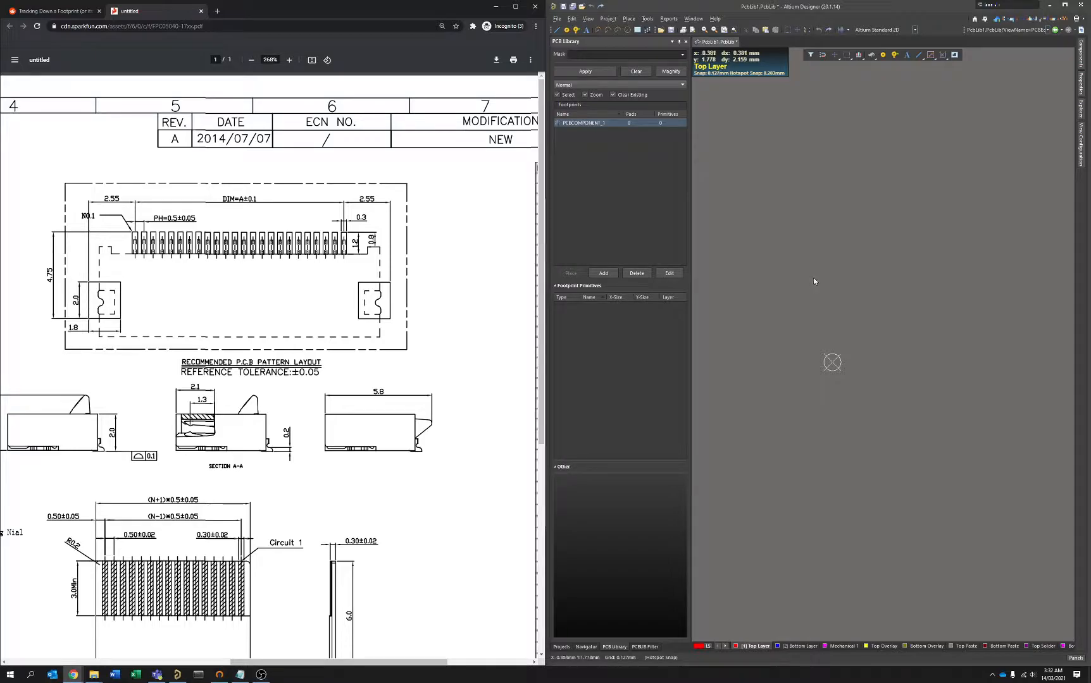
pyautogui.click(825, 241)
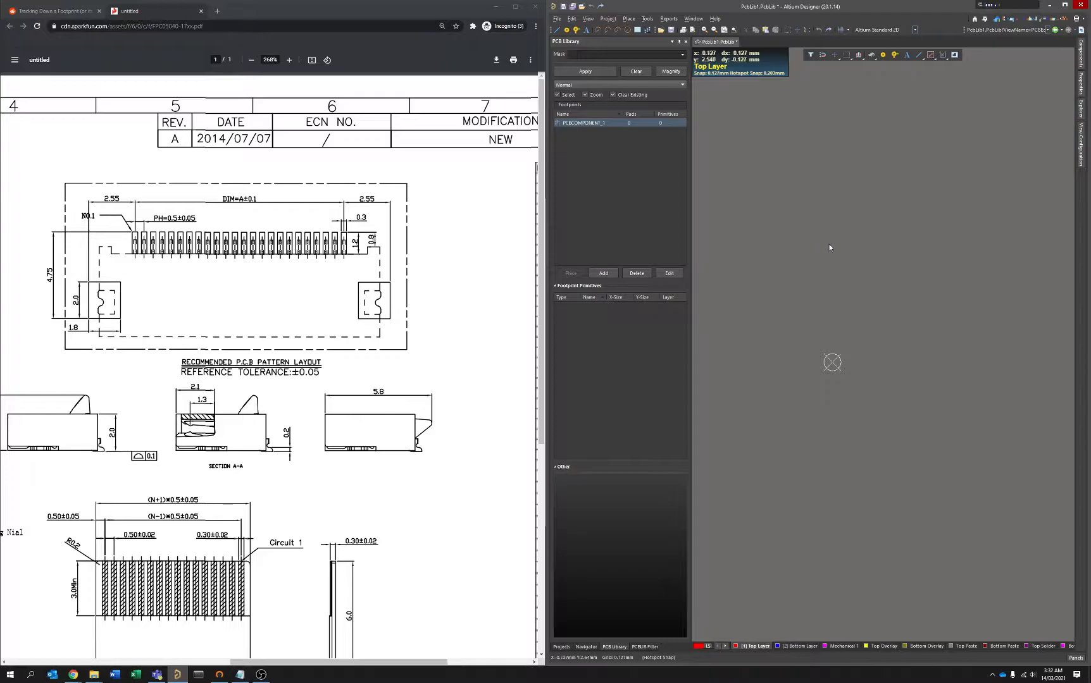
pyautogui.press('p')
pyautogui.press('p')
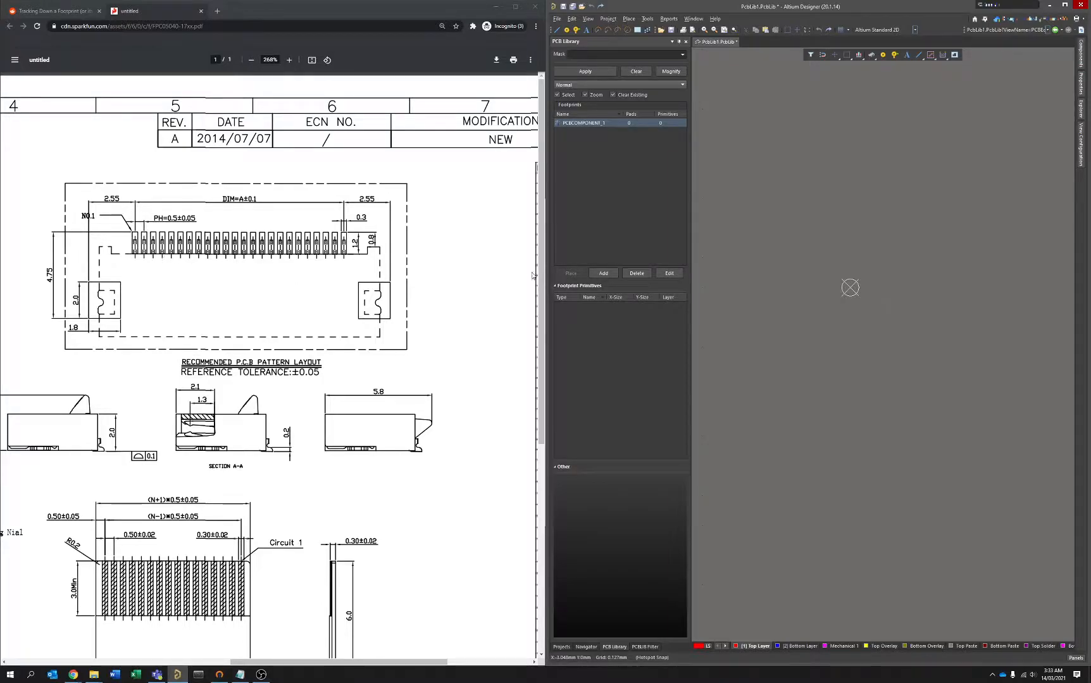
pyautogui.moveTo(879, 256); pyautogui.dragTo(859, 256, button='right')
pyautogui.press('p')
pyautogui.press('p')
pyautogui.press('Tab')
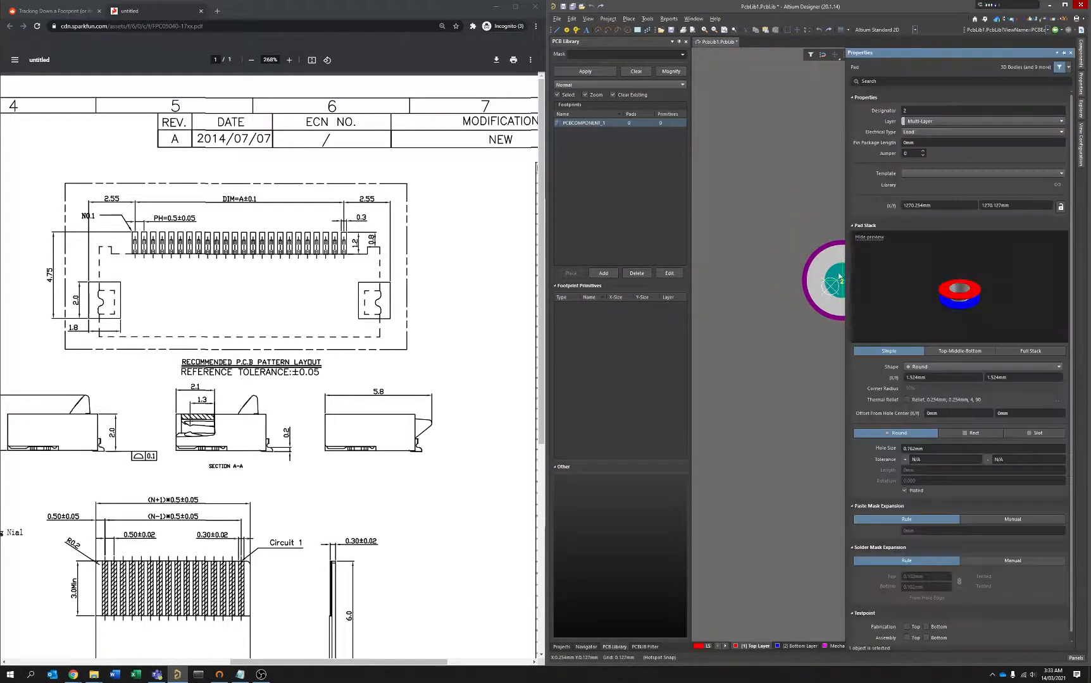
pyautogui.click(934, 365)
pyautogui.click(936, 383)
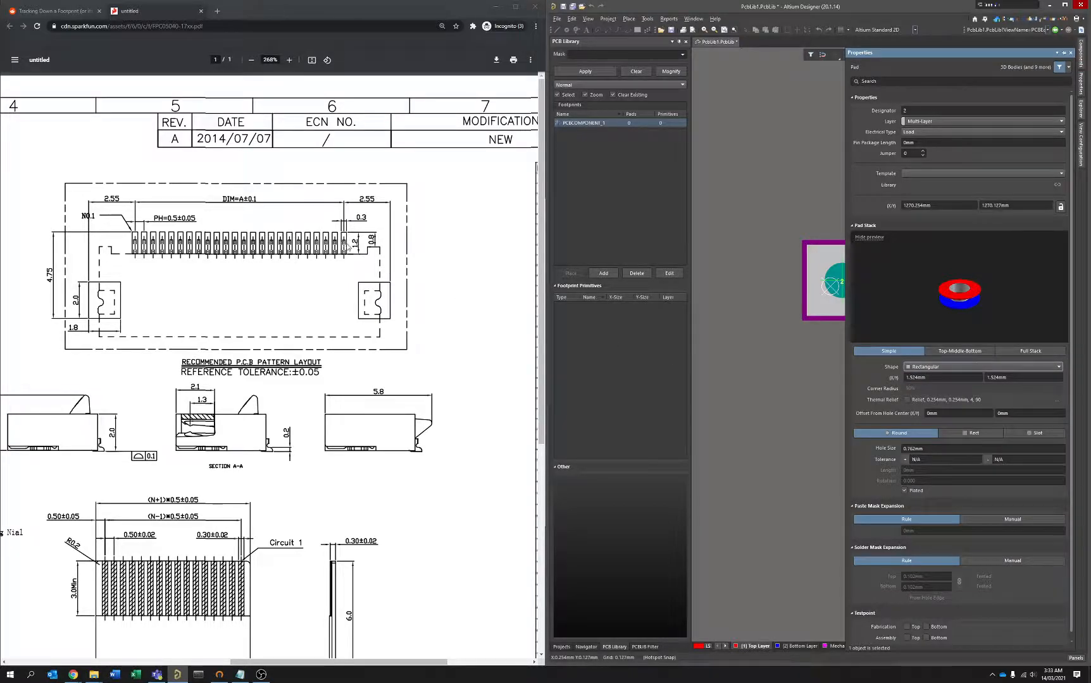
# Set the pad's size to 0.3 mm in X and 1.2 mm in Y.
pyautogui.click(936, 377)
pyautogui.write('0.3')
pyautogui.press('Tab')
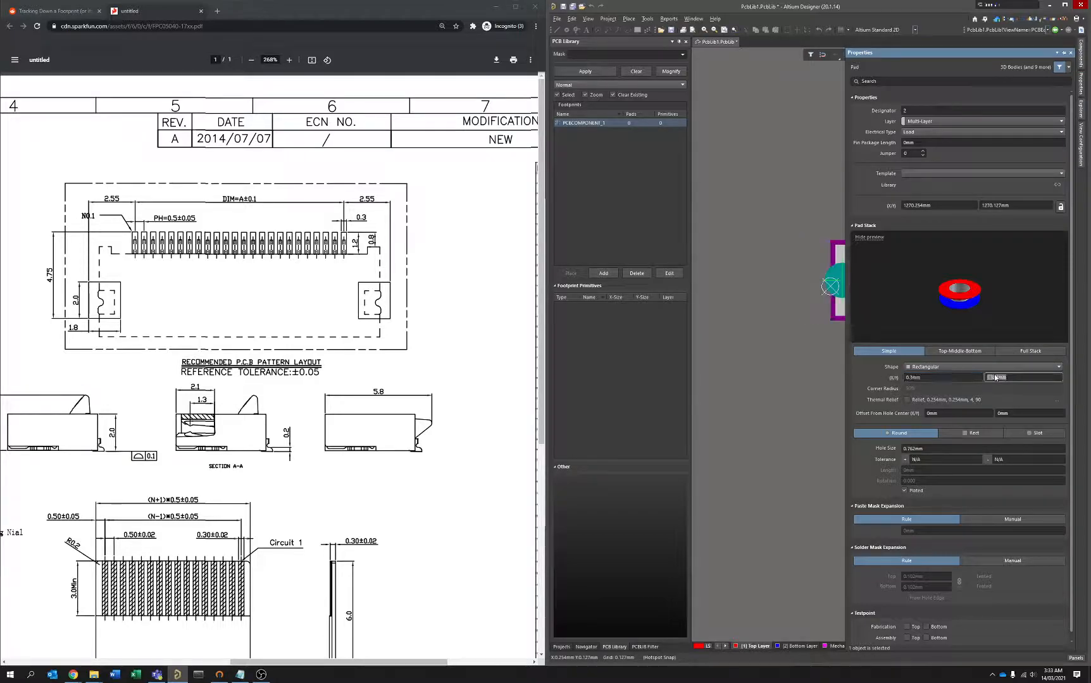
pyautogui.write('1.2')
pyautogui.press('Return')
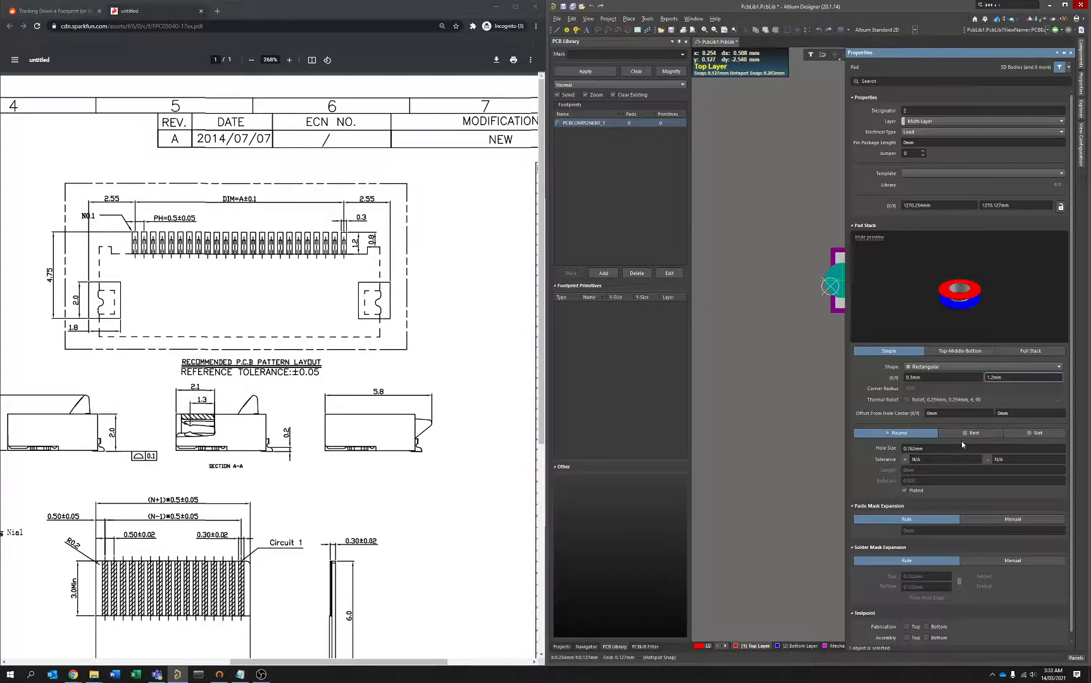
# Assign the pad to the Top Layer with designator 1 and place it at the footprint origin.
pyautogui.click(931, 121)
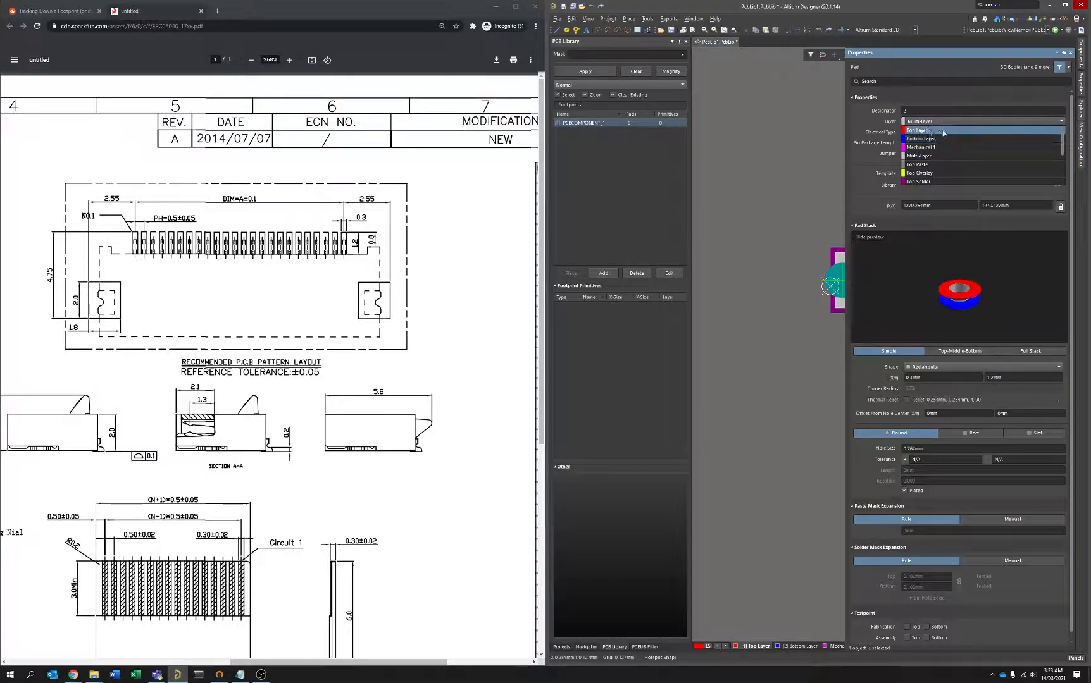
pyautogui.click(940, 129)
pyautogui.click(966, 112)
pyautogui.press('Return')
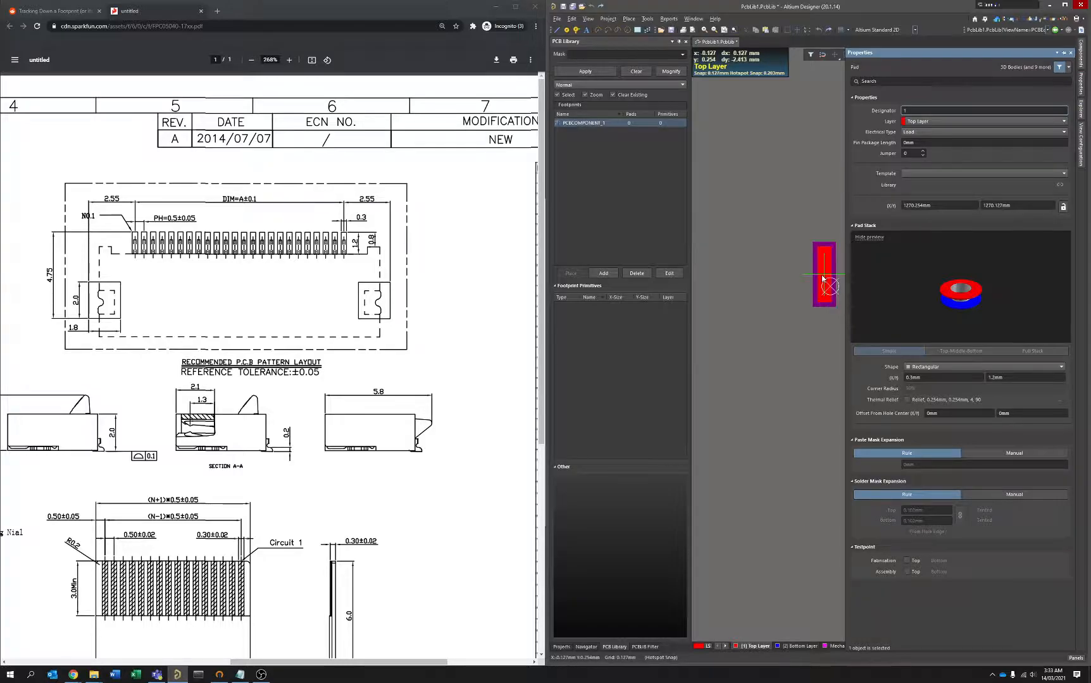
pyautogui.click(831, 287)
pyautogui.press('Escape')
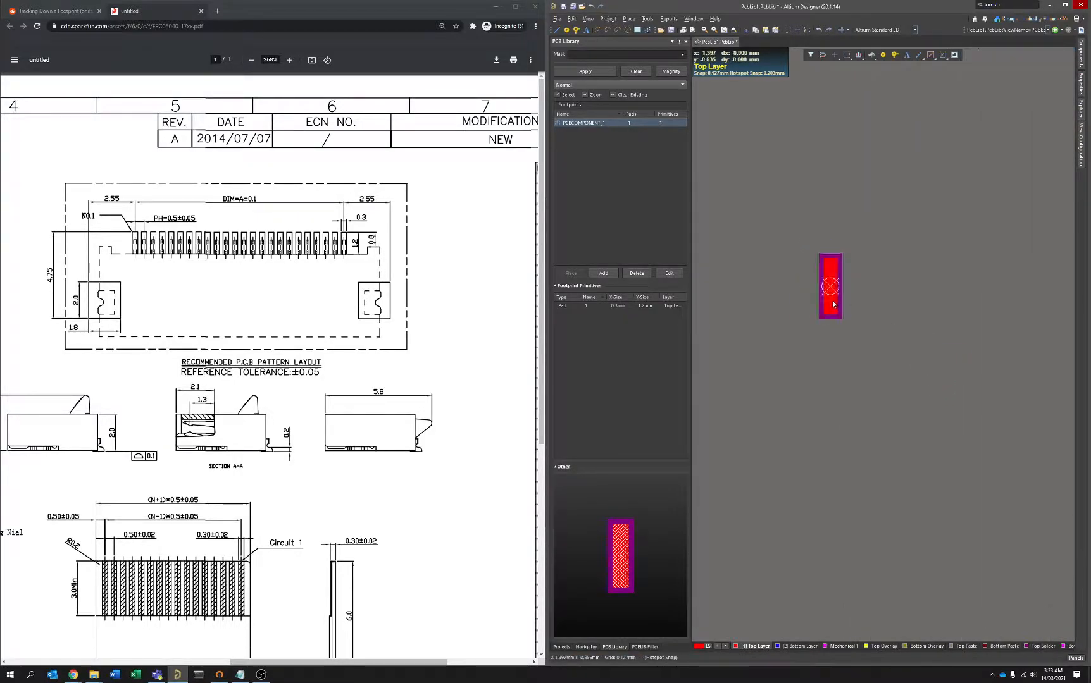
# Copy pad 1 using its centre at the origin as the reference point.
pyautogui.keyDown('ctrl'); pyautogui.scroll(15, 822, 287); pyautogui.keyUp('ctrl')
pyautogui.keyDown('ctrl'); pyautogui.scroll(-10, 816, 280); pyautogui.keyUp('ctrl')
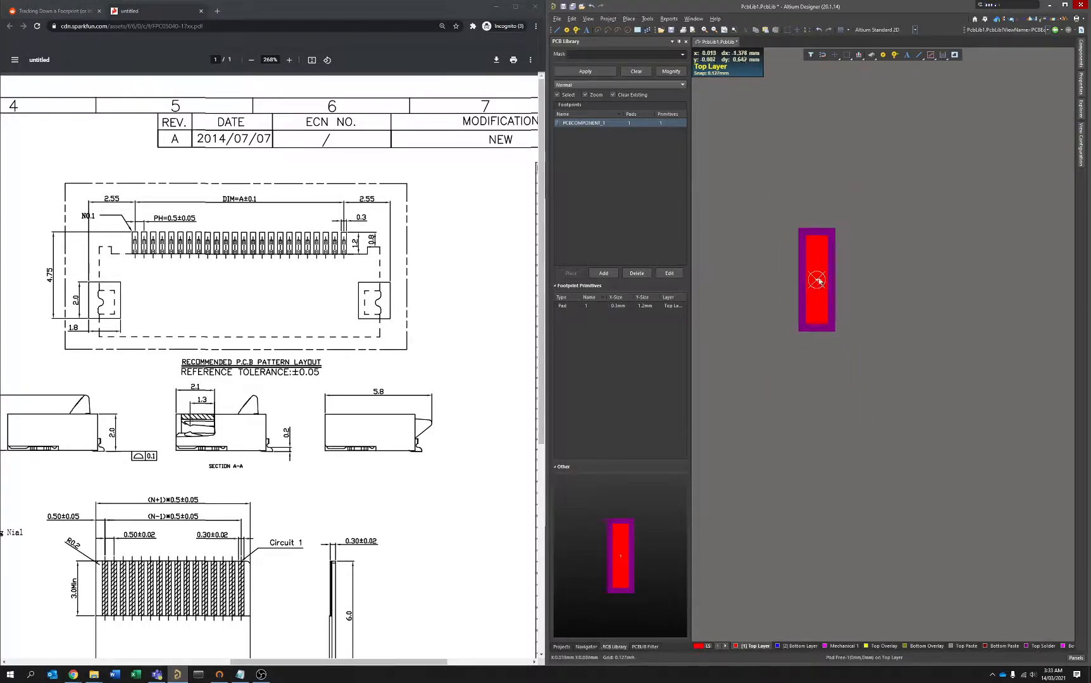
pyautogui.keyDown('ctrl'); pyautogui.scroll(-2, 817, 281); pyautogui.keyUp('ctrl')
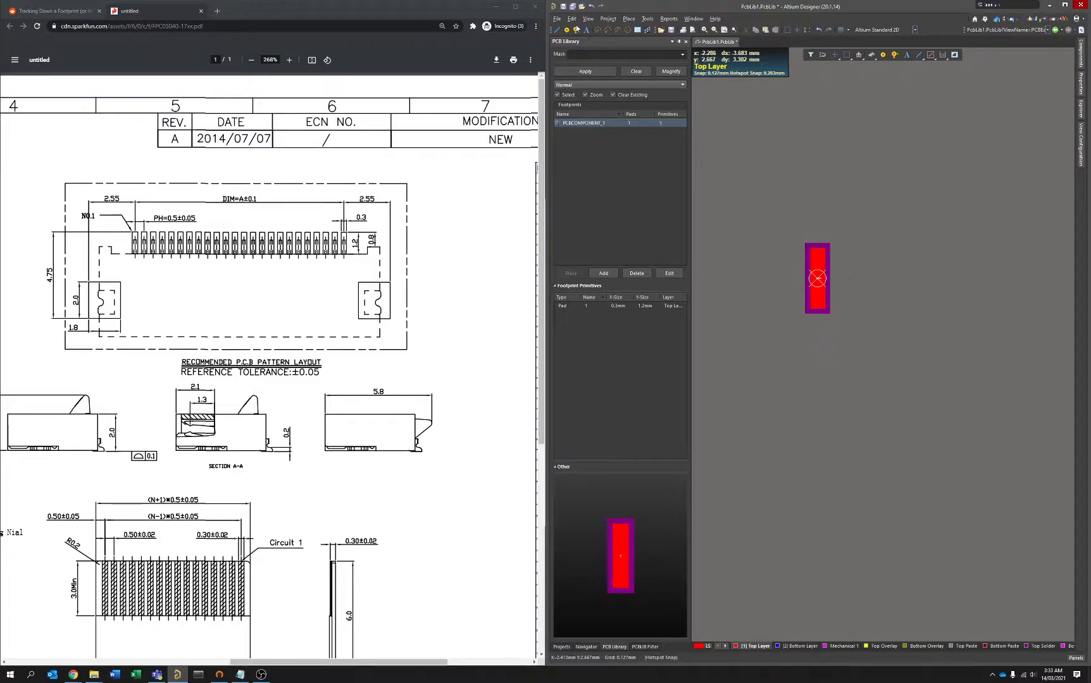
pyautogui.keyDown('ctrl'); pyautogui.scroll(-1, 787, 283); pyautogui.keyUp('ctrl')
pyautogui.moveTo(836, 296); pyautogui.dragTo(800, 296, button='right')
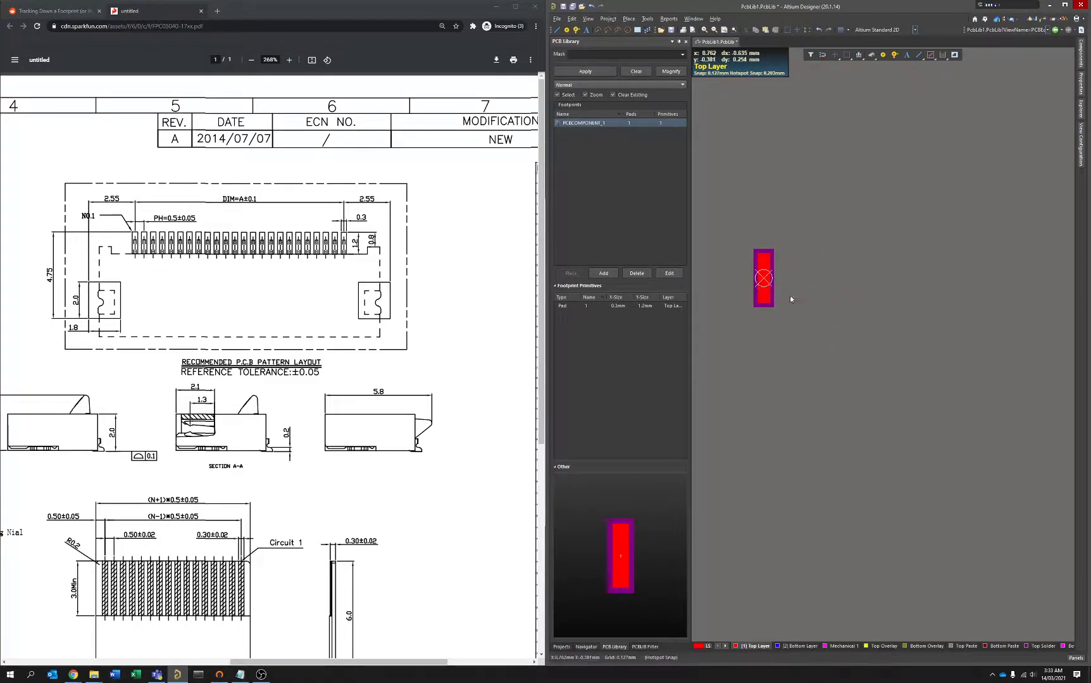
pyautogui.scroll(-1, 767, 295)
pyautogui.click(764, 266)
pyautogui.hotkey('ctrl', 'c')
pyautogui.click(762, 245)
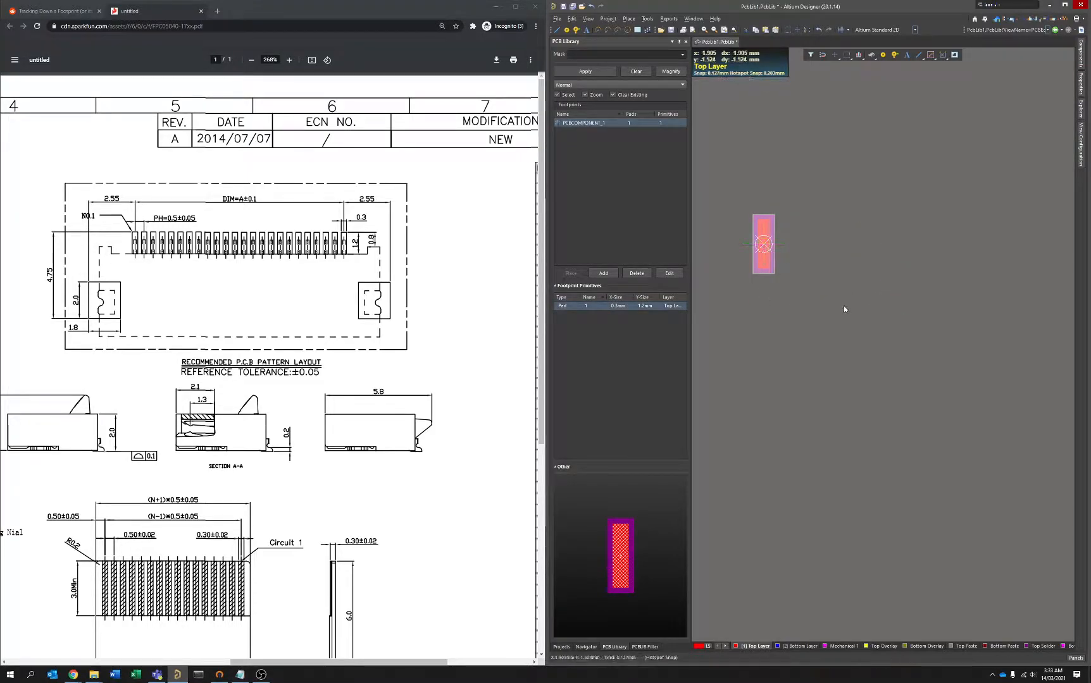
# Paste the copied pad as a linear array of 40 items with 0.5 mm X-spacing, starting at the origin.
pyautogui.rightClick(834, 273)
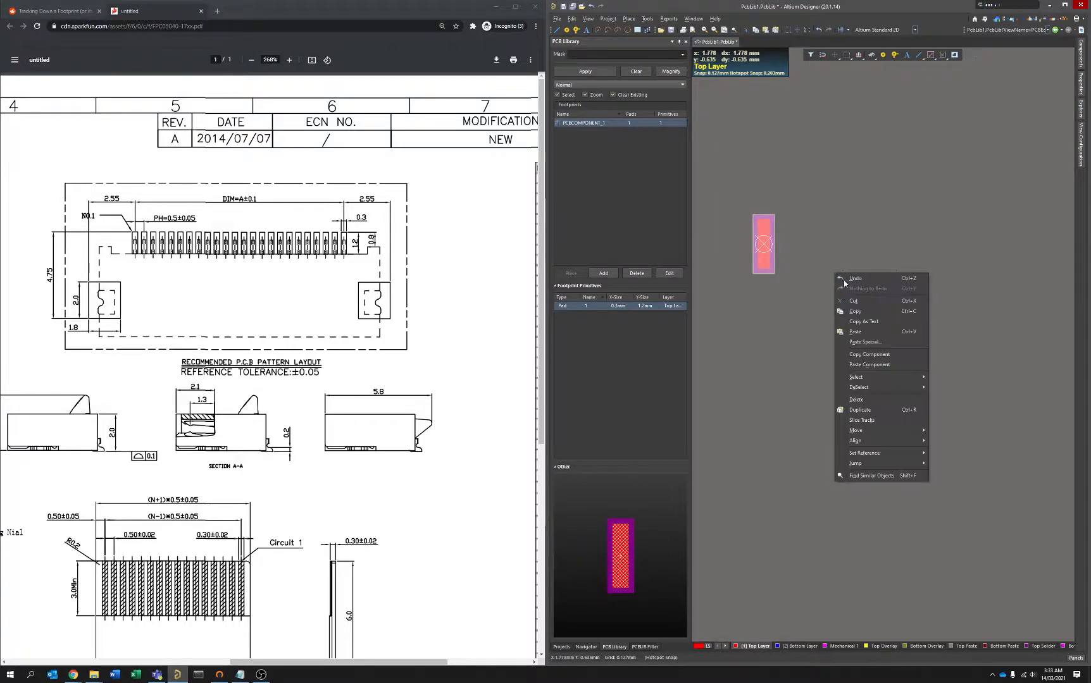
pyautogui.click(865, 344)
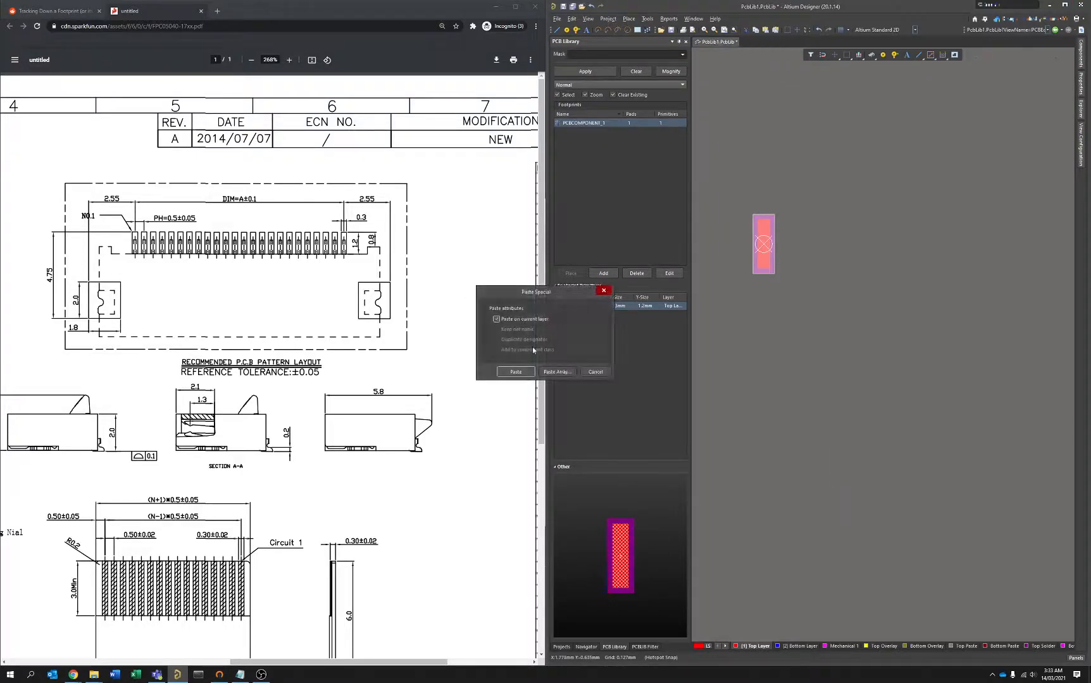
pyautogui.click(556, 371)
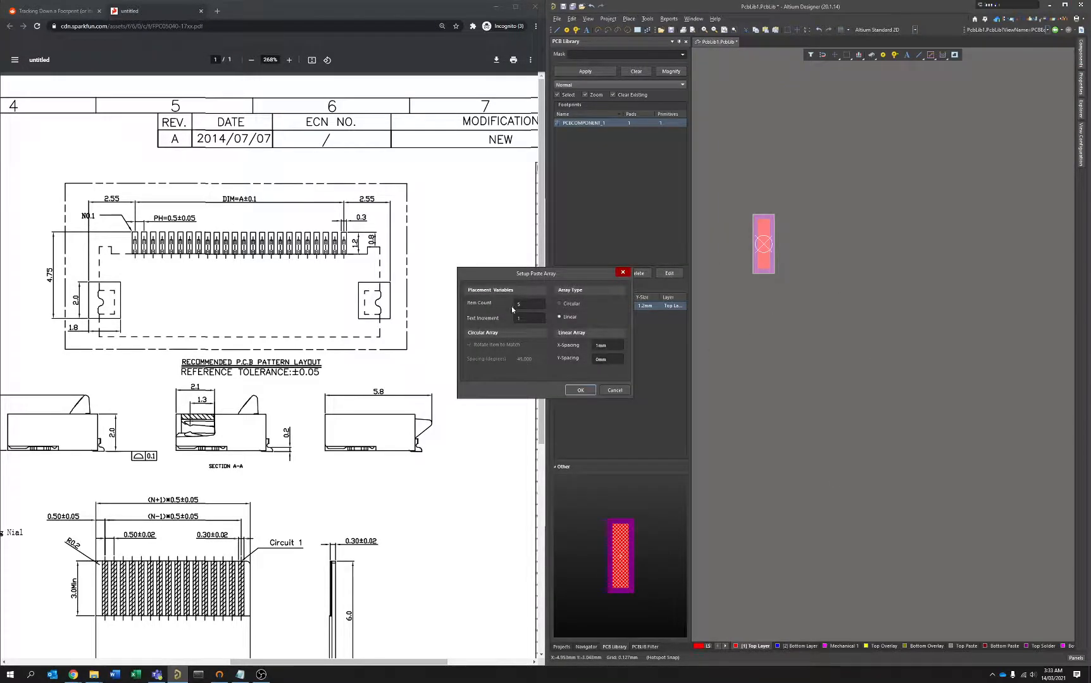
pyautogui.write('40')
pyautogui.click(609, 345)
pyautogui.click(582, 390)
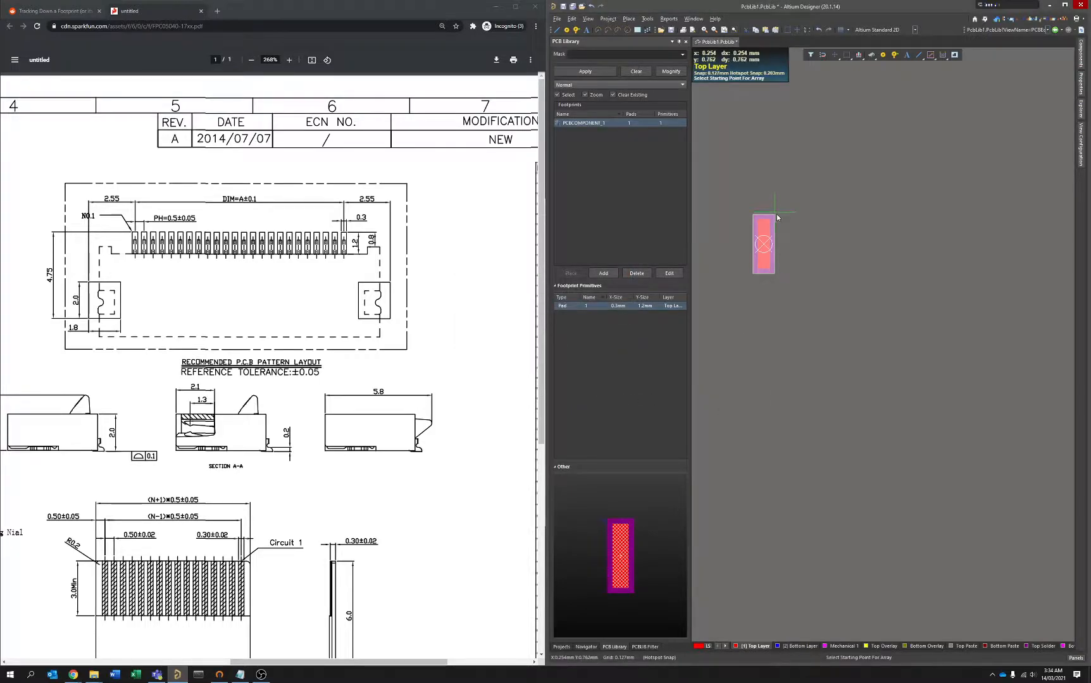
pyautogui.click(764, 245)
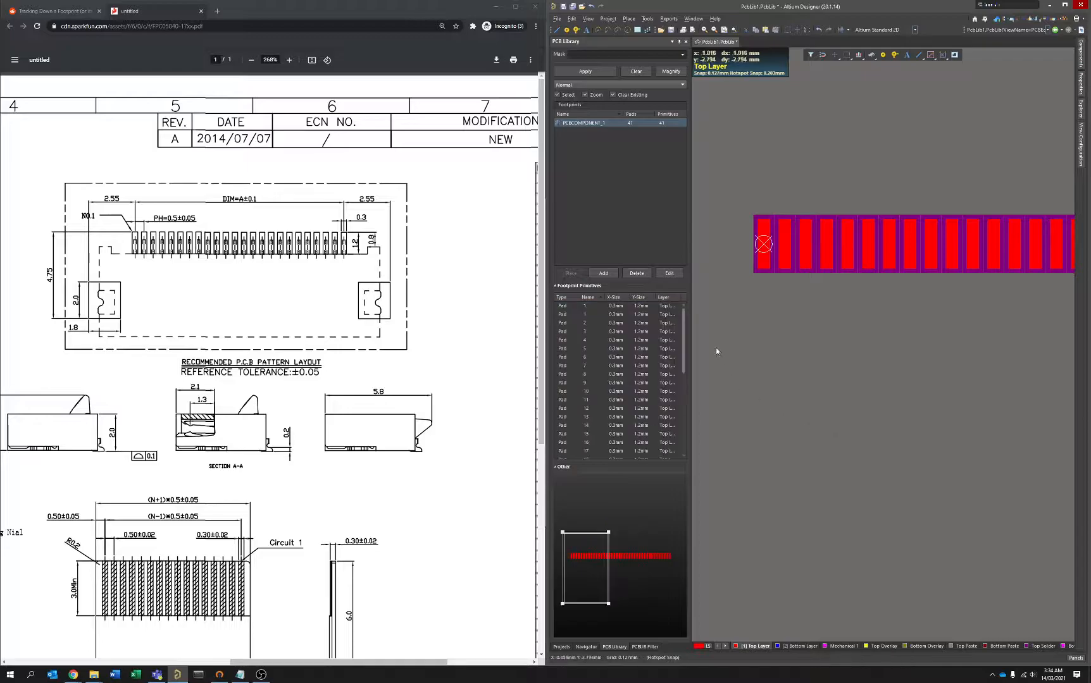
# Delete all the arrayed pads beyond the origin.
pyautogui.moveTo(817, 274); pyautogui.dragTo(851, 284, button='middle')
pyautogui.moveTo(1069, 281); pyautogui.dragTo(893, 294, button='right')
pyautogui.moveTo(879, 342); pyautogui.dragTo(865, 229, button='middle')
pyautogui.keyDown('ctrl'); pyautogui.scroll(4, 933, 170); pyautogui.keyUp('ctrl')
pyautogui.keyDown('ctrl'); pyautogui.scroll(-7, 933, 169); pyautogui.keyUp('ctrl')
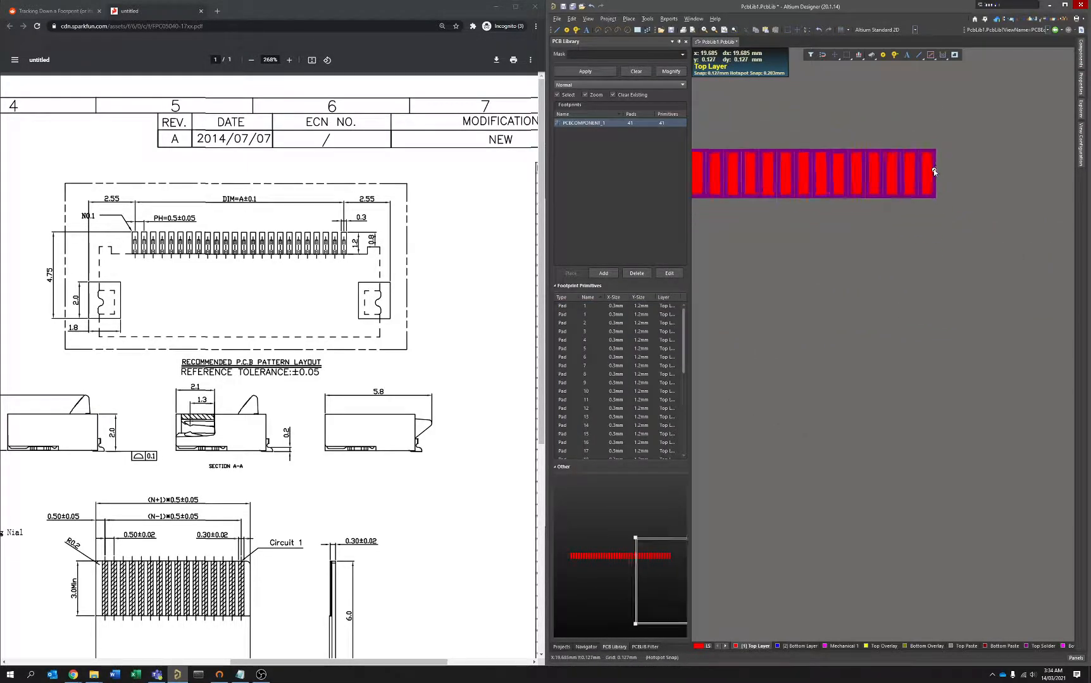
pyautogui.moveTo(757, 111); pyautogui.dragTo(887, 206, button='right')
pyautogui.keyDown('ctrl'); pyautogui.scroll(-4, 885, 207); pyautogui.keyUp('ctrl')
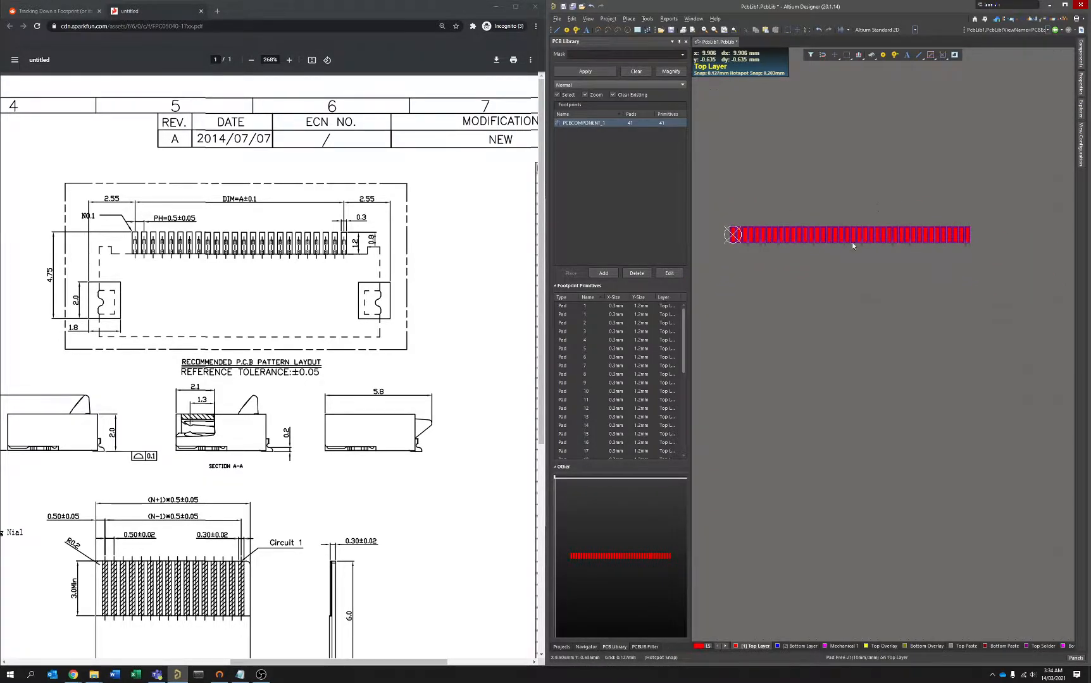
pyautogui.moveTo(985, 265); pyautogui.dragTo(742, 201)
pyautogui.press('Delete')
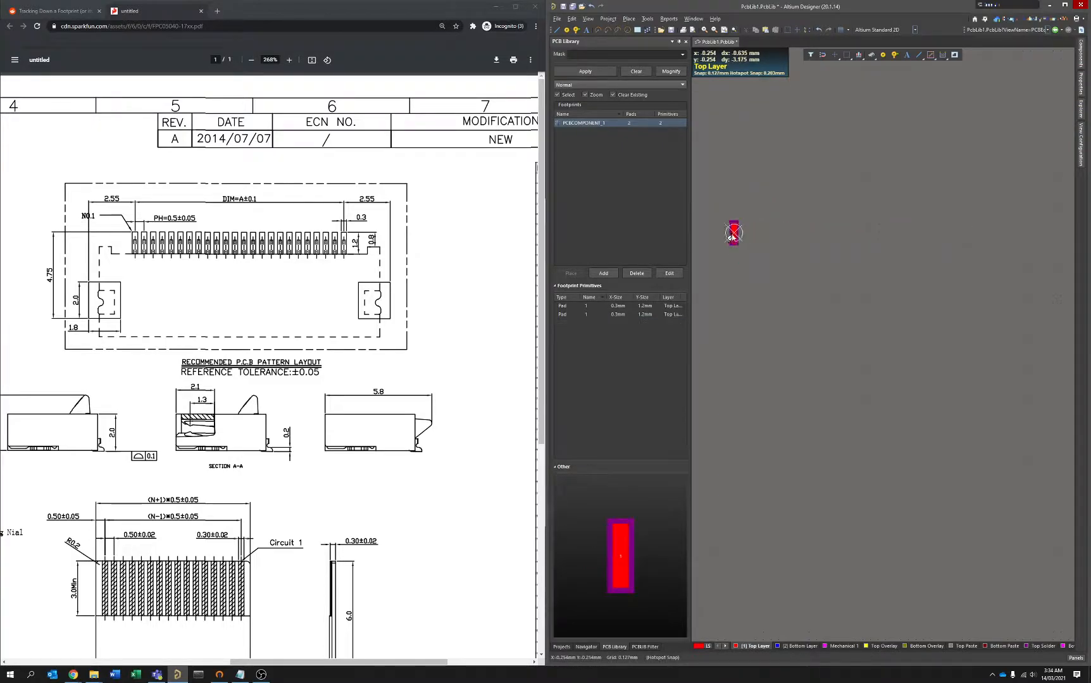
# Set the snap grid to 0.5 mm.
pyautogui.keyDown('ctrl'); pyautogui.scroll(2, 731, 239); pyautogui.keyUp('ctrl')
pyautogui.moveTo(845, 233); pyautogui.dragTo(836, 284, button='right')
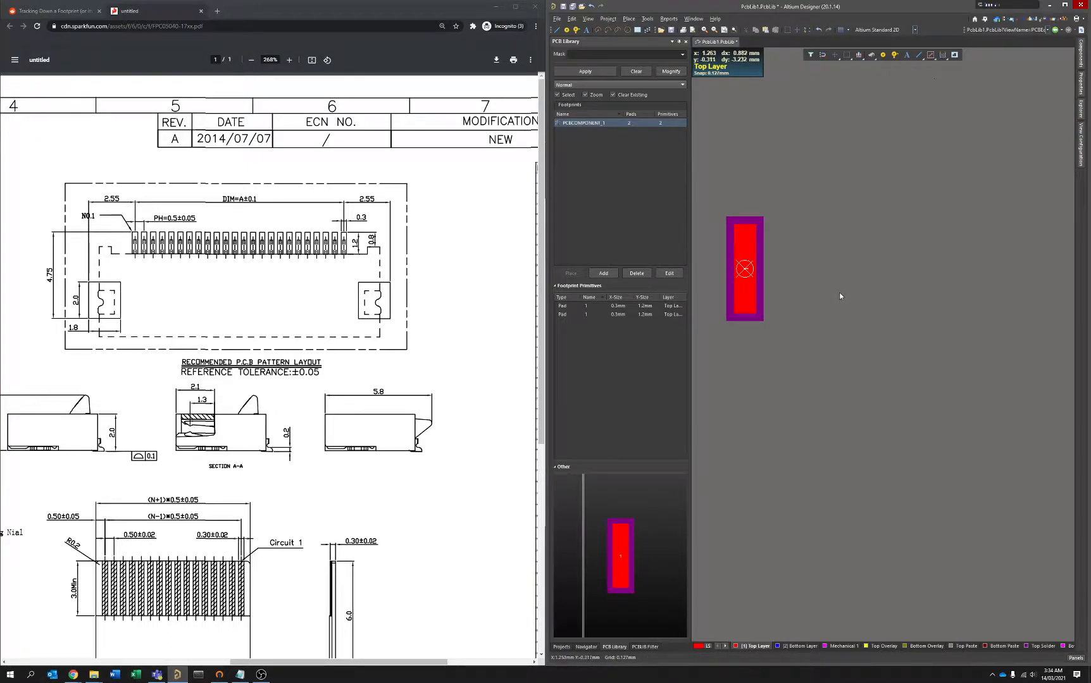
pyautogui.hotkey('ctrl', 'shift', 'g')
pyautogui.moveTo(562, 318); pyautogui.dragTo(845, 192)
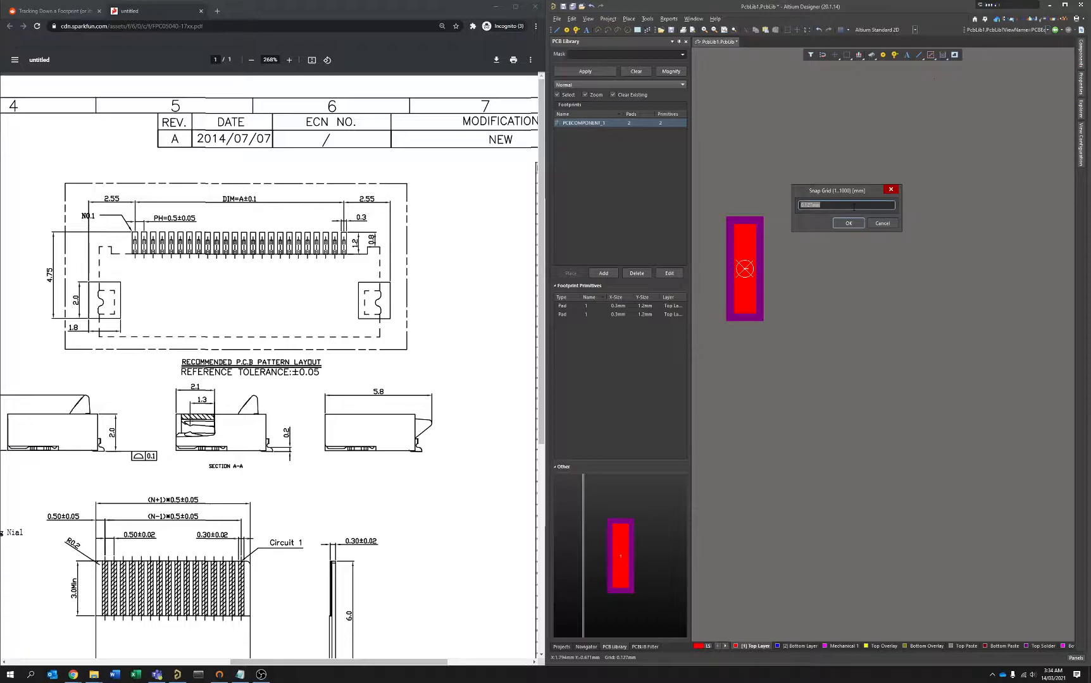
pyautogui.write('.5')
pyautogui.press('Return')
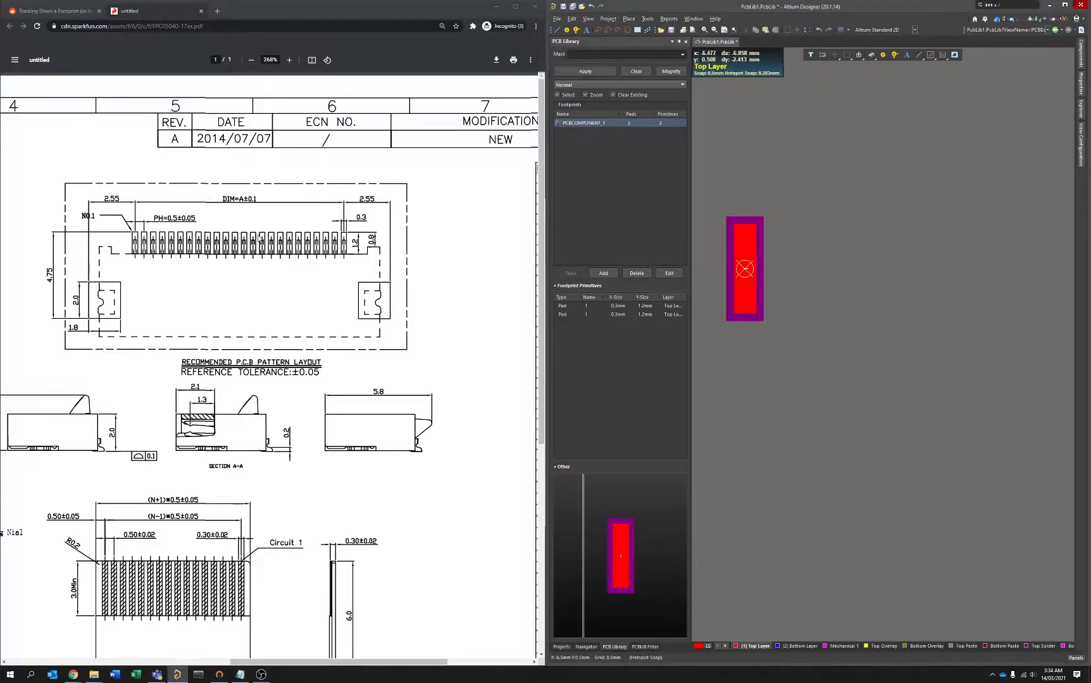
# Place pad 2 in line with pad 1, 0.5 mm along X from the origin.
pyautogui.keyDown('ctrl'); pyautogui.scroll(-2, 806, 281); pyautogui.keyUp('ctrl')
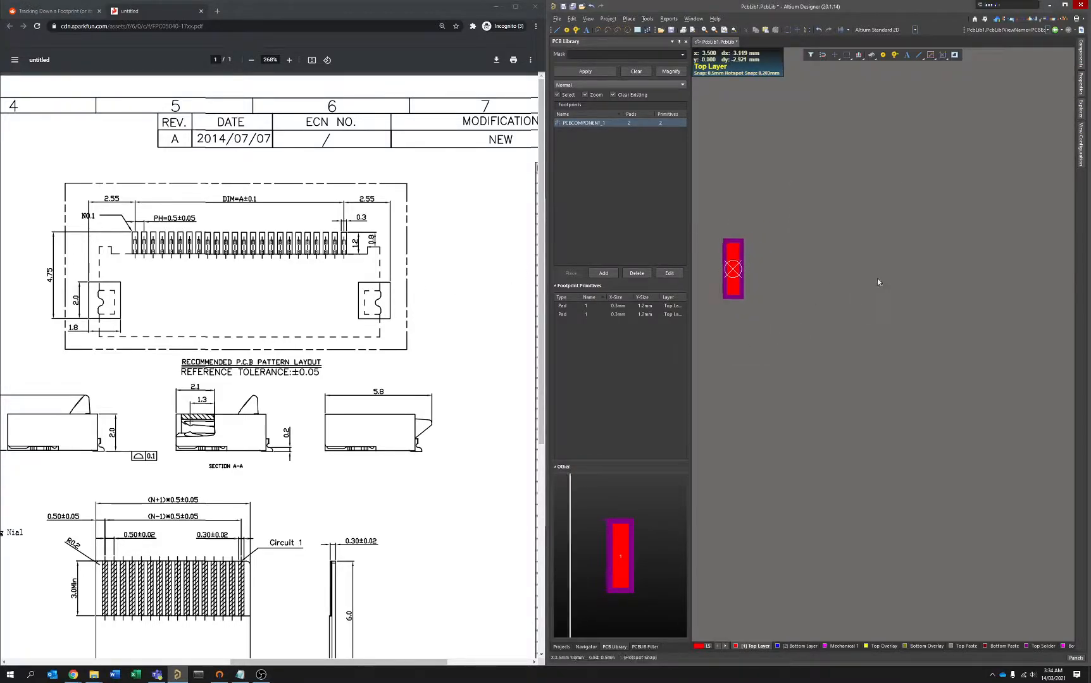
pyautogui.press('p')
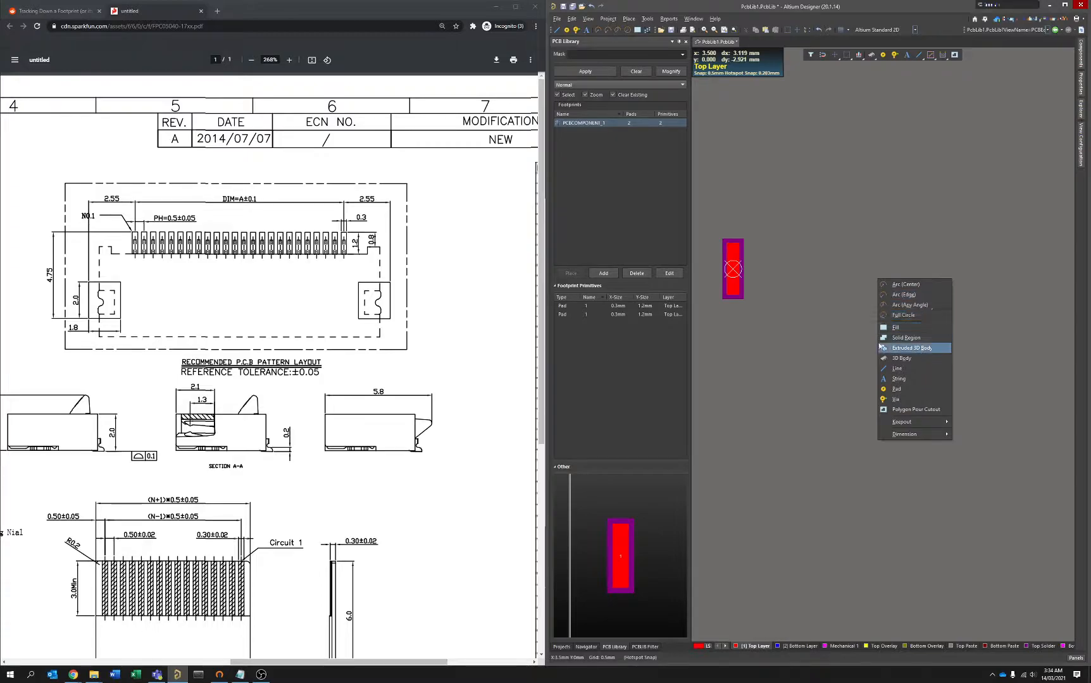
pyautogui.press('Escape')
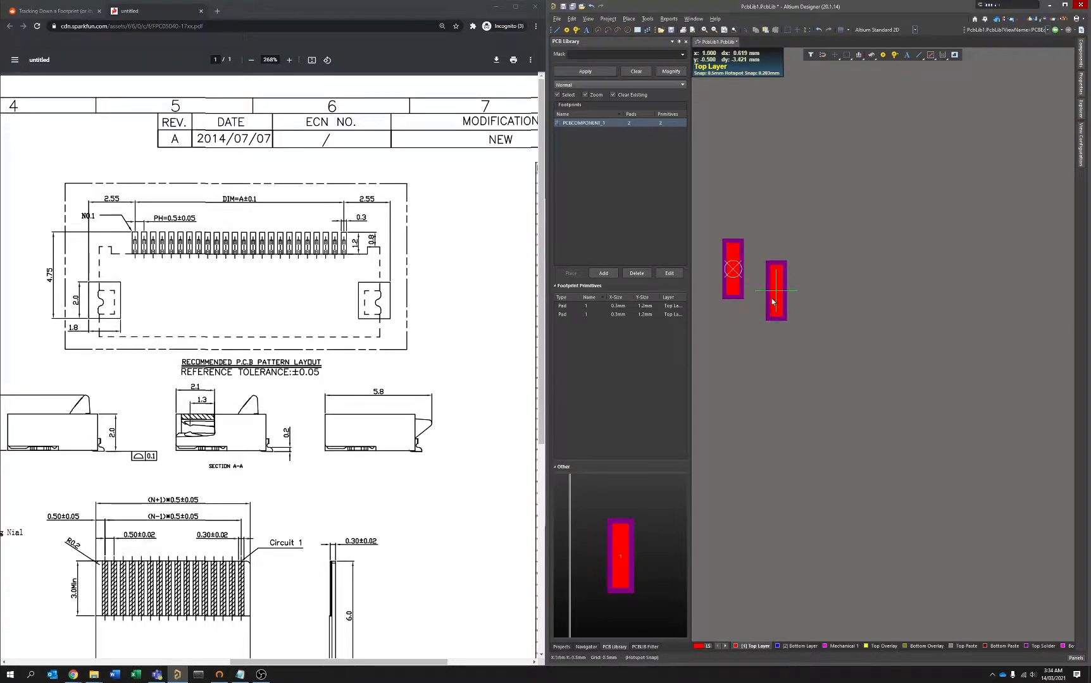
pyautogui.keyDown('ctrl'); pyautogui.scroll(5, 772, 298); pyautogui.keyUp('ctrl')
pyautogui.keyDown('ctrl'); pyautogui.scroll(4, 759, 266); pyautogui.keyUp('ctrl')
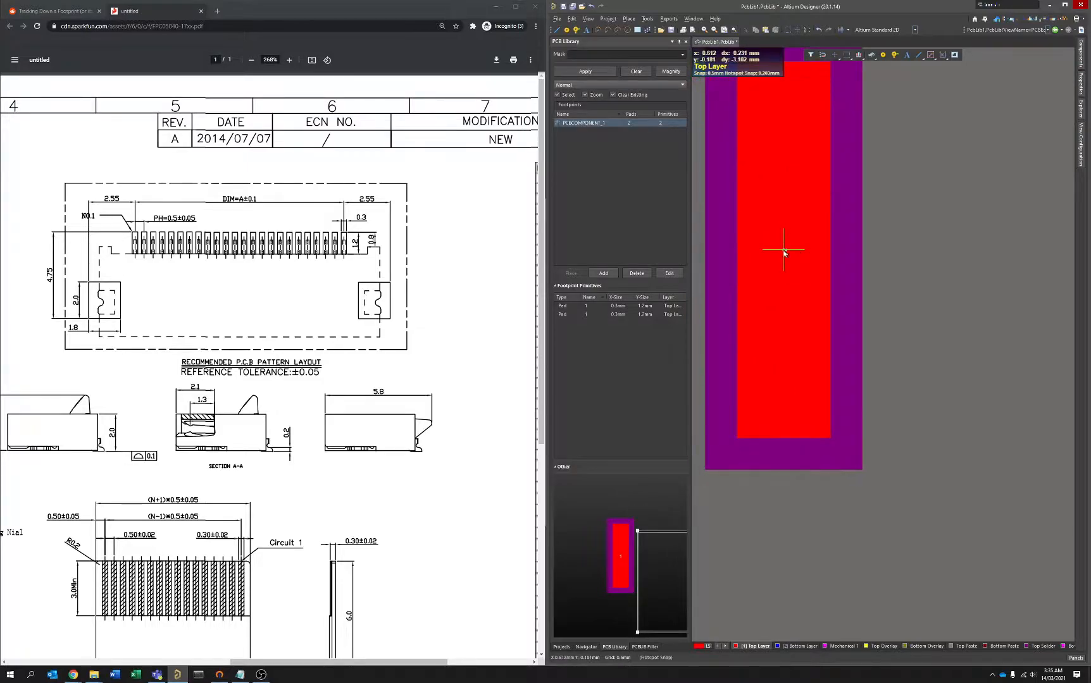
pyautogui.keyDown('ctrl'); pyautogui.scroll(-6, 788, 252); pyautogui.keyUp('ctrl')
pyautogui.keyDown('ctrl'); pyautogui.scroll(-4, 827, 253); pyautogui.keyUp('ctrl')
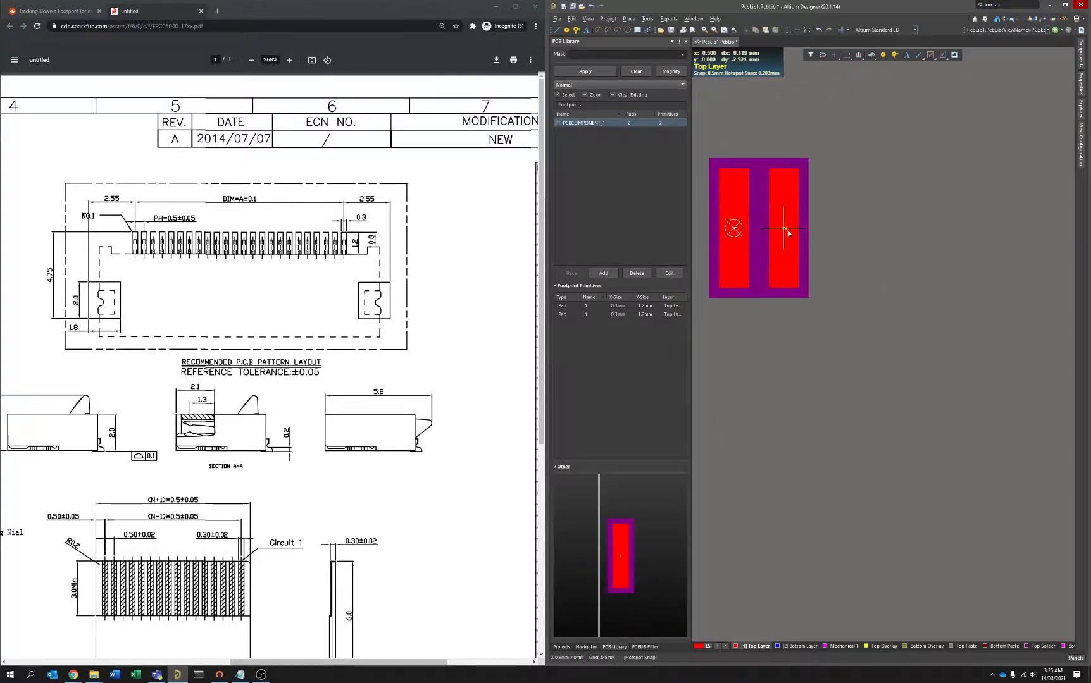
pyautogui.moveTo(826, 254); pyautogui.dragTo(787, 236)
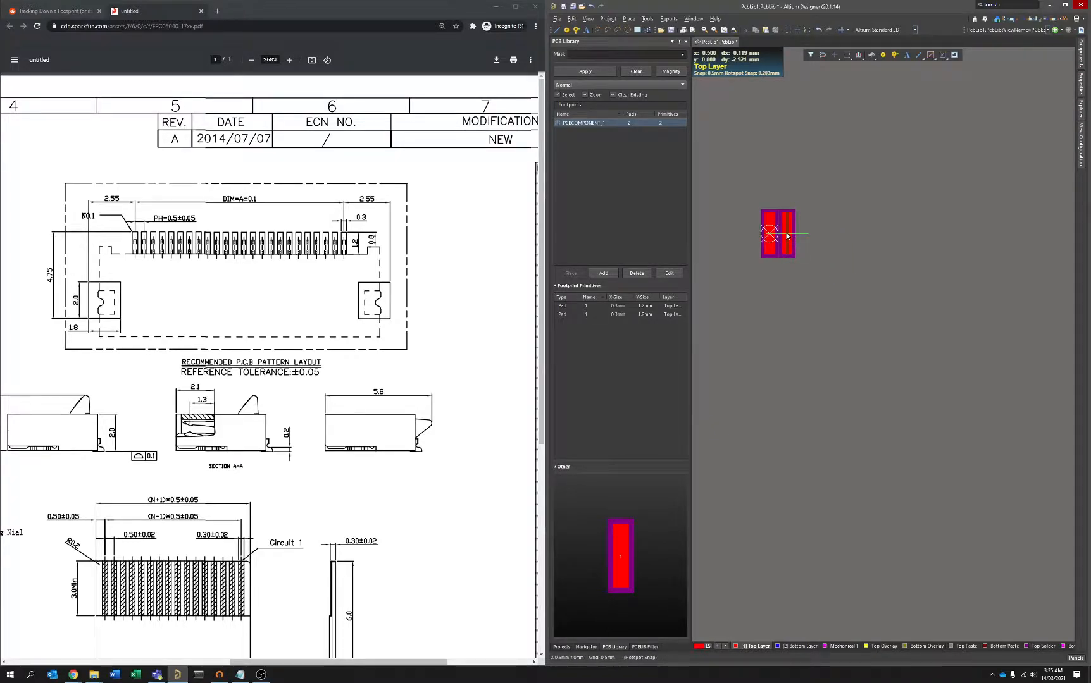
pyautogui.moveTo(787, 236)
pyautogui.mouseDown()
pyautogui.moveTo(753, 236)
pyautogui.moveTo(808, 237)
pyautogui.mouseUp()
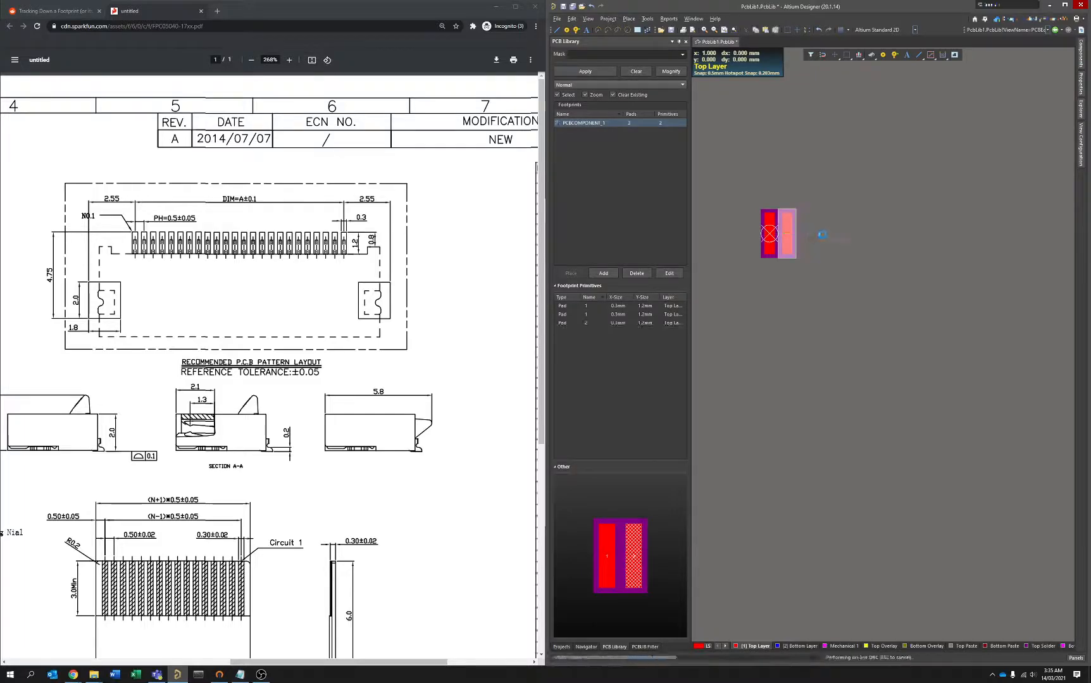
# Place pads 3, 4 and 5 along the row at 0.5 mm pitch and end pad placement.
pyautogui.click(806, 236)
pyautogui.click(823, 237)
pyautogui.click(842, 236)
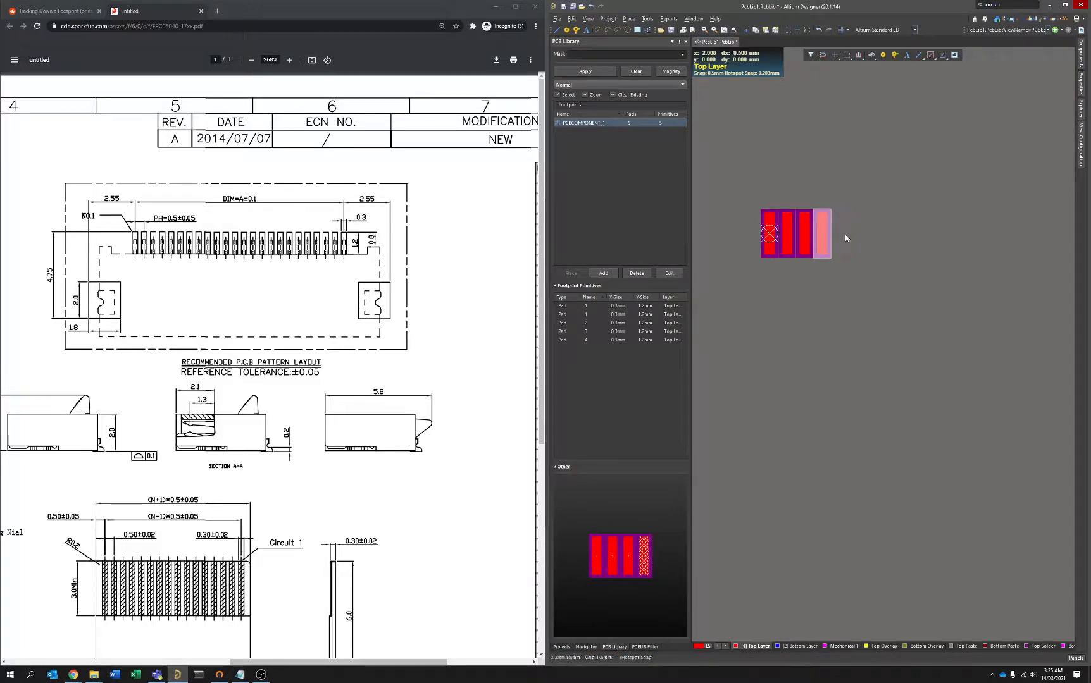
pyautogui.rightClick(845, 235)
pyautogui.click(901, 251)
pyautogui.keyDown('ctrl'); pyautogui.scroll(5, 830, 230); pyautogui.keyUp('ctrl')
pyautogui.keyDown('ctrl'); pyautogui.scroll(2, 870, 241); pyautogui.keyUp('ctrl')
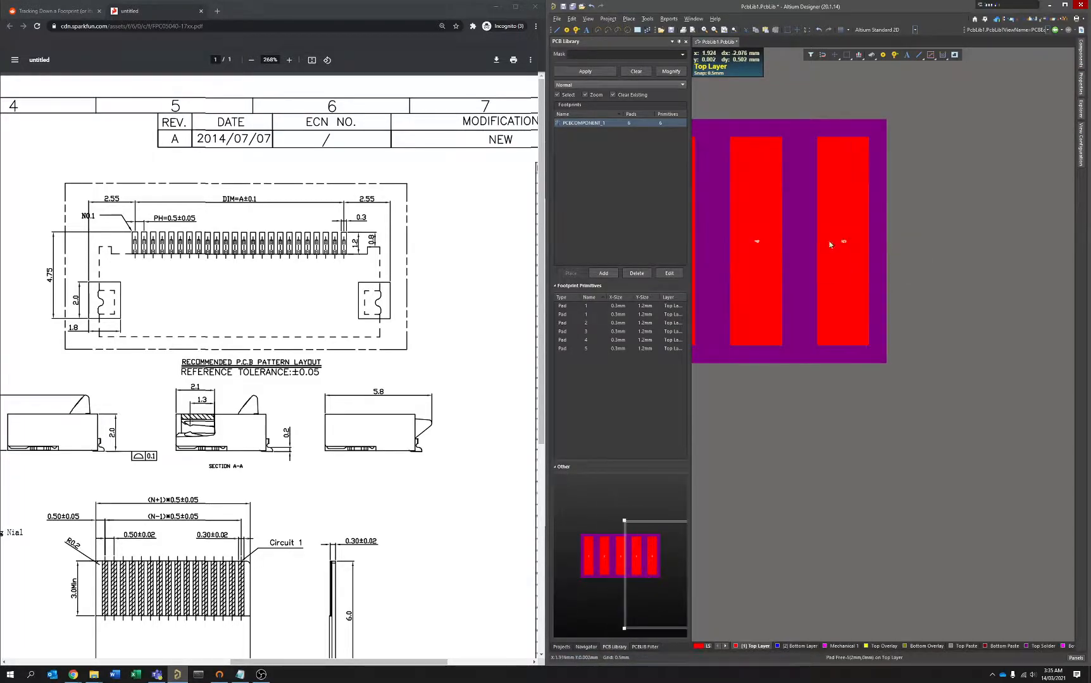
# Undo the manual placement of pads 2 to 5 and the deletion of the arrayed pads to restore the full pad row.
pyautogui.moveTo(823, 243); pyautogui.dragTo(1018, 259, button='right')
pyautogui.keyDown('ctrl'); pyautogui.scroll(-4, 879, 232); pyautogui.keyUp('ctrl')
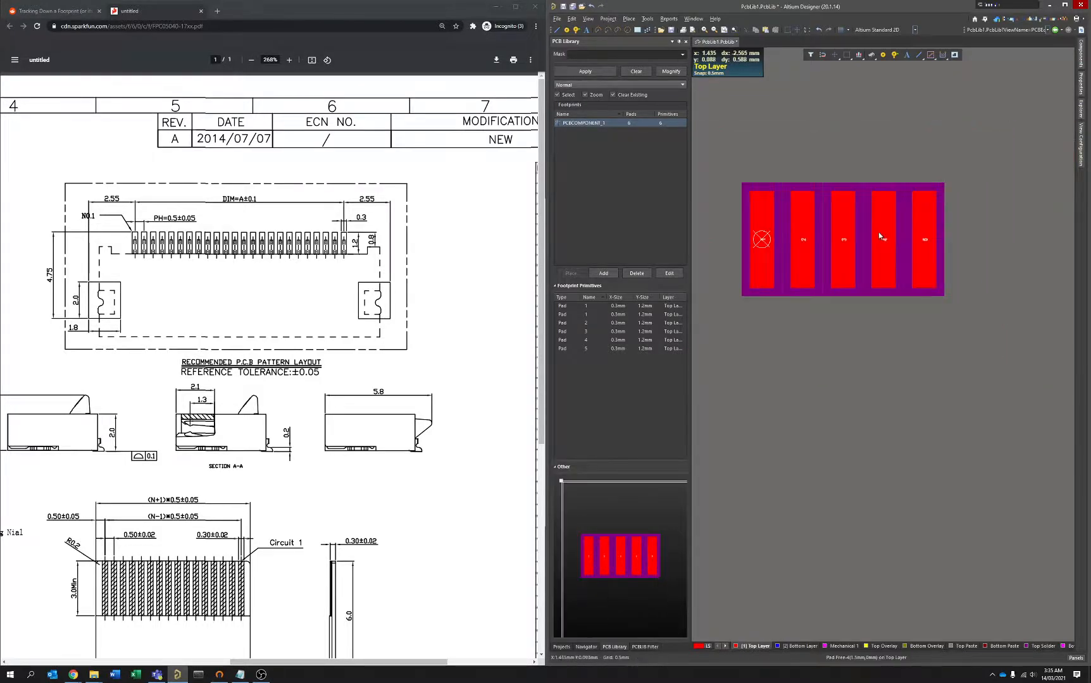
pyautogui.hotkey('ctrl', 'z')
pyautogui.hotkey('ctrl', 'z')
pyautogui.hotkey('ctrl', 'z')
pyautogui.hotkey('ctrl', 'z')
pyautogui.hotkey('ctrl', 'z')
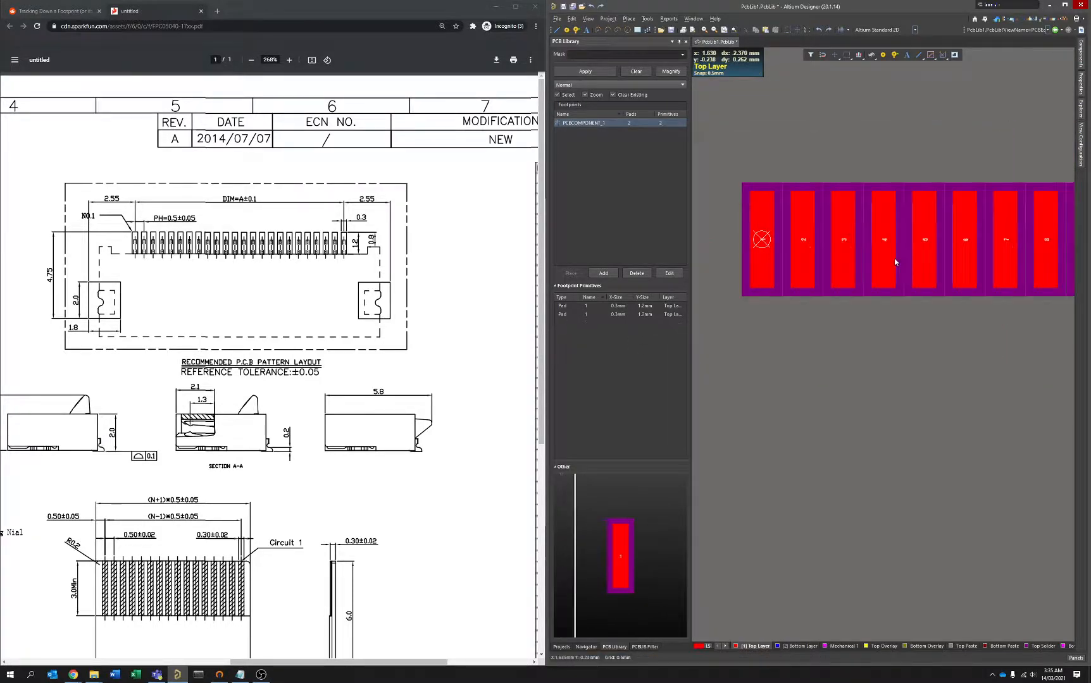
pyautogui.keyDown('ctrl'); pyautogui.scroll(-9, 814, 243); pyautogui.keyUp('ctrl')
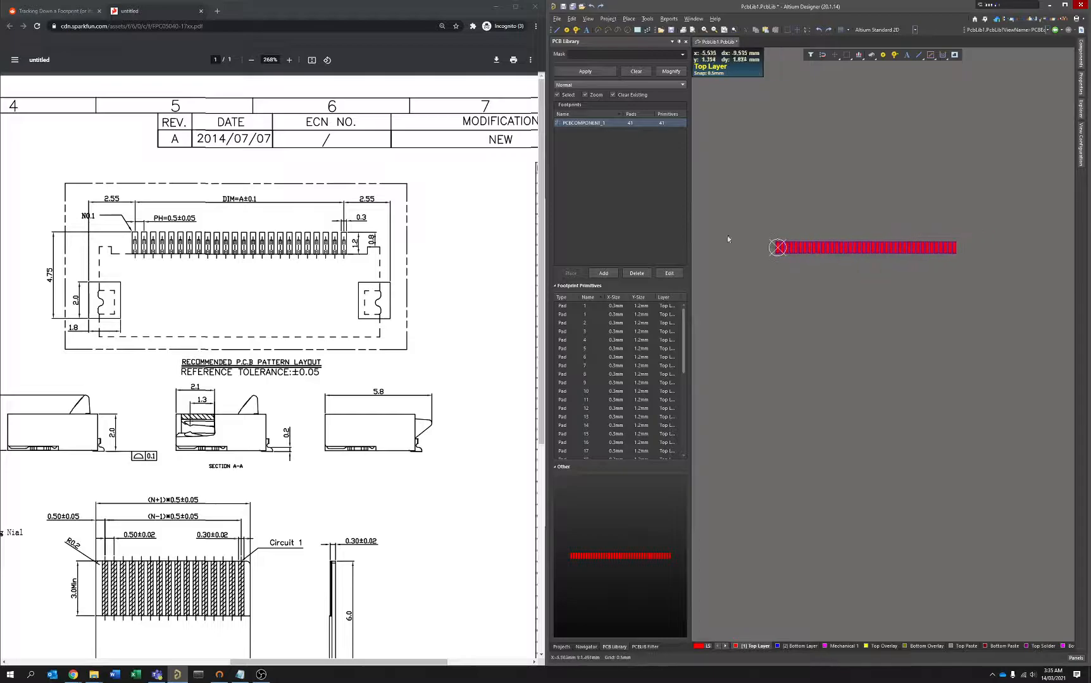
pyautogui.keyDown('ctrl'); pyautogui.scroll(2, 813, 253); pyautogui.keyUp('ctrl')
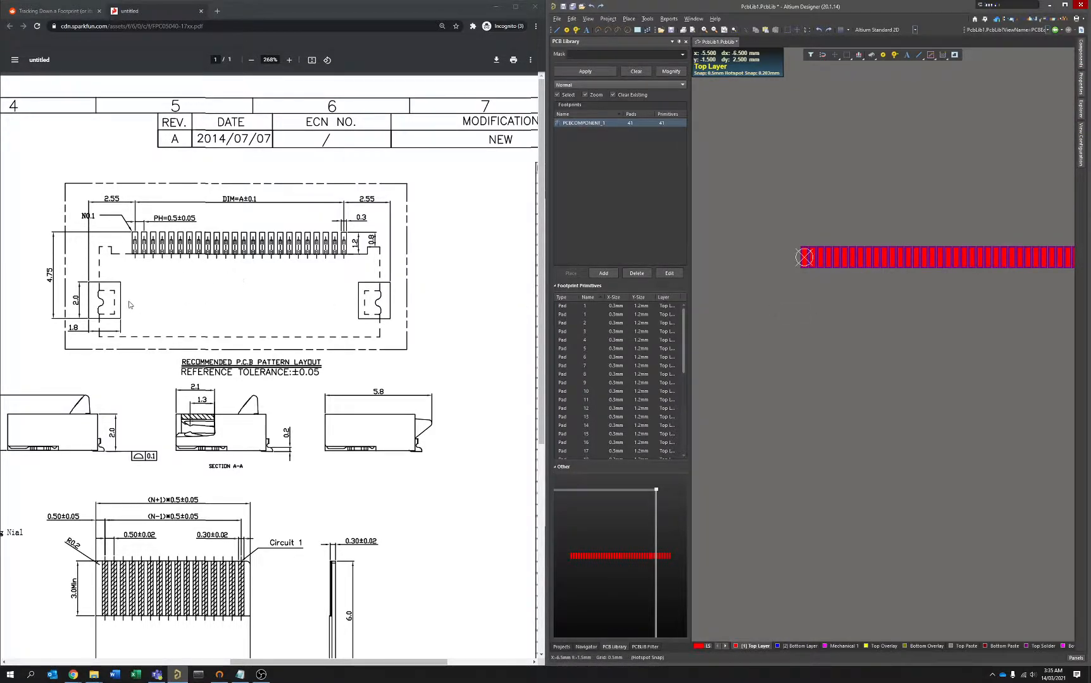
# Place a rectangular mounting pad with designator MH, sized 1.8 x 2 mm on the top layer, centred on the origin.
pyautogui.moveTo(826, 333); pyautogui.dragTo(775, 312, button='right')
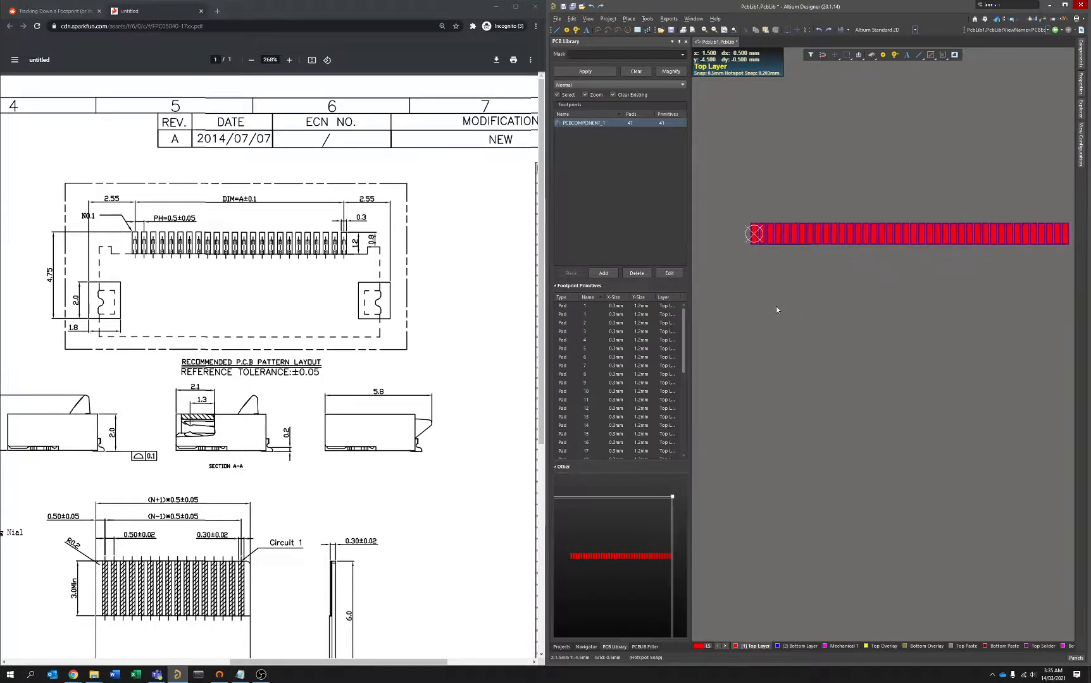
pyautogui.press('p')
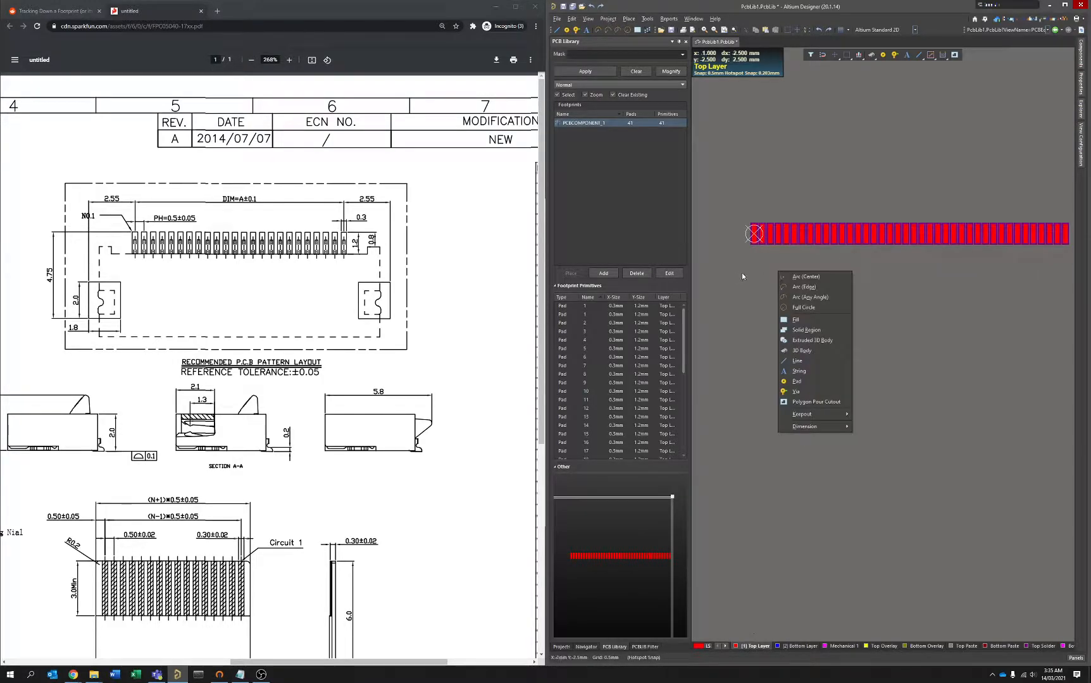
pyautogui.press('p')
pyautogui.press('Tab')
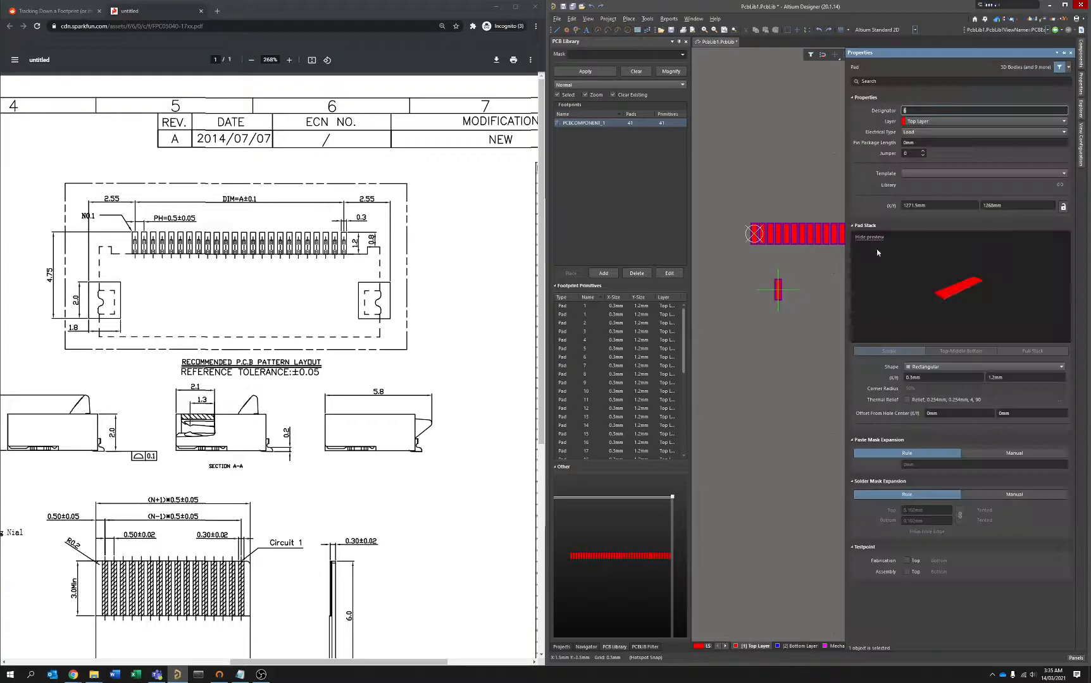
pyautogui.write('MH')
pyautogui.click(934, 377)
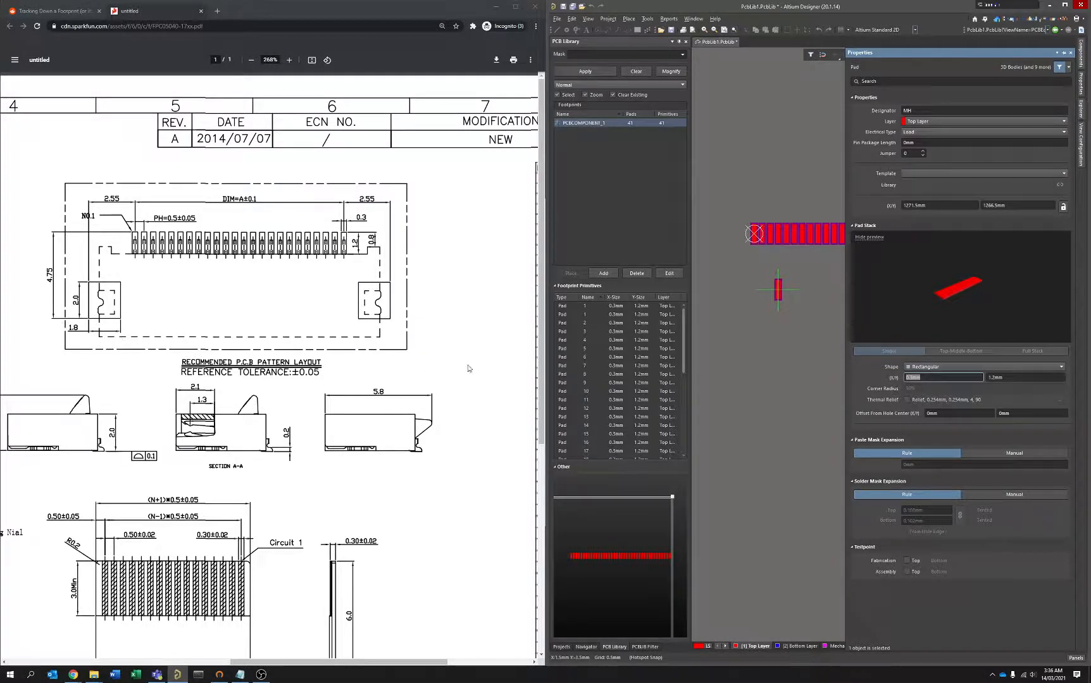
pyautogui.write('1.8')
pyautogui.press('Tab')
pyautogui.write('1')
pyautogui.moveTo(778, 292); pyautogui.dragTo(749, 193)
pyautogui.keyDown('ctrl'); pyautogui.scroll(4, 775, 253); pyautogui.keyUp('ctrl')
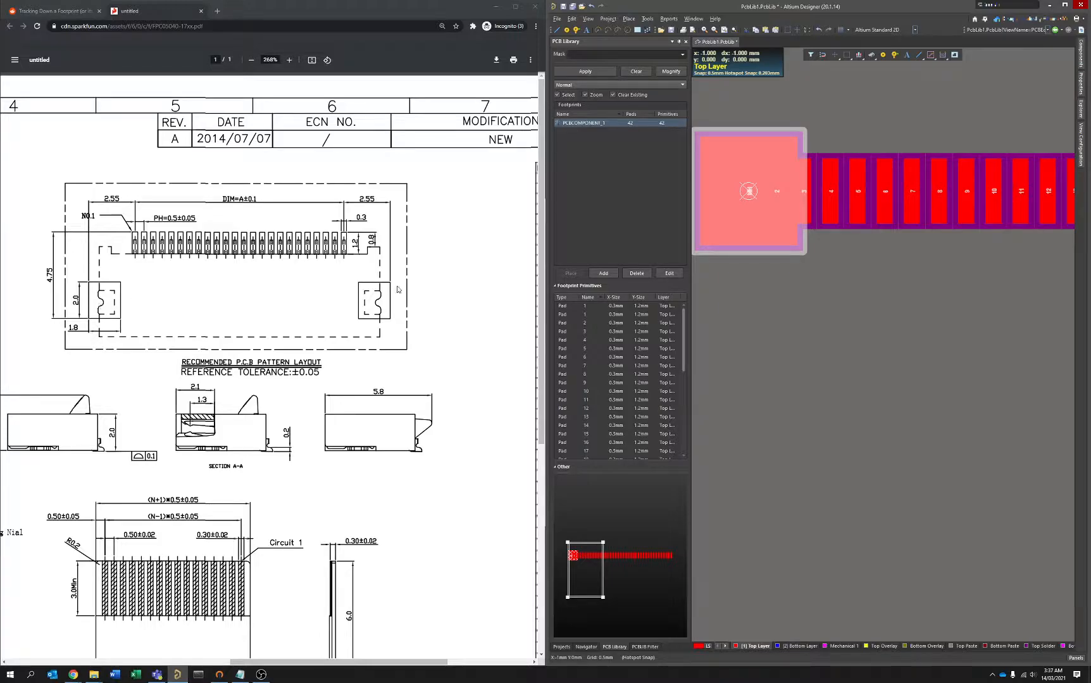
# Move the selected MH pad by X/Y offsets, -2.55 mm in X and downward in Y, to its position beside pad 1.
pyautogui.moveTo(778, 292); pyautogui.dragTo(883, 277, button='right')
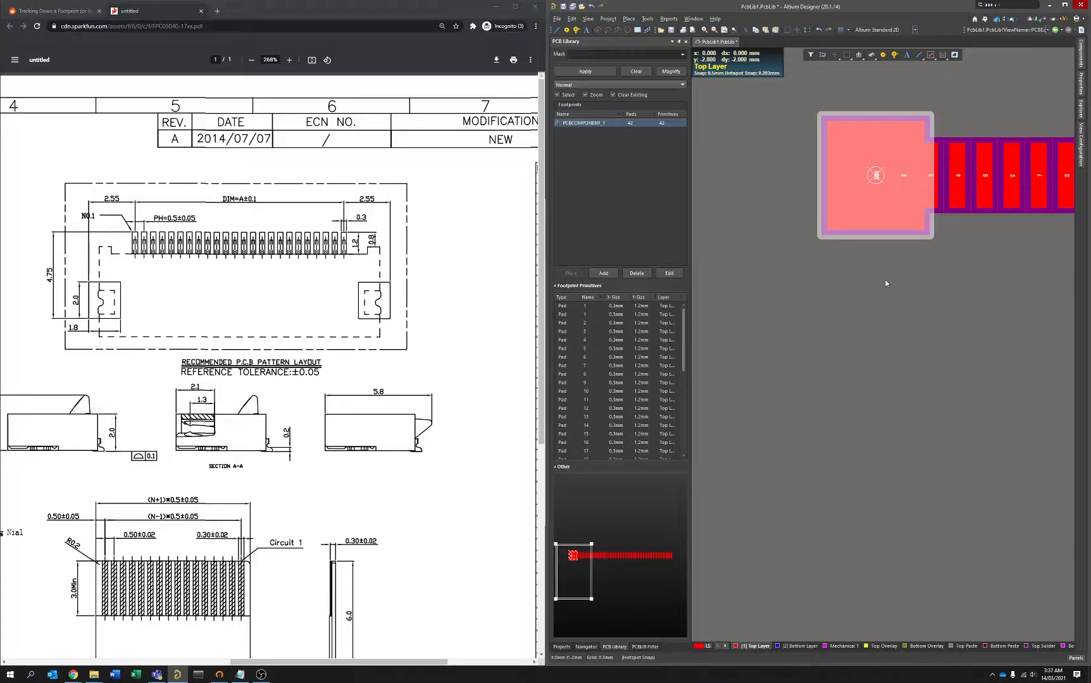
pyautogui.rightClick(885, 279)
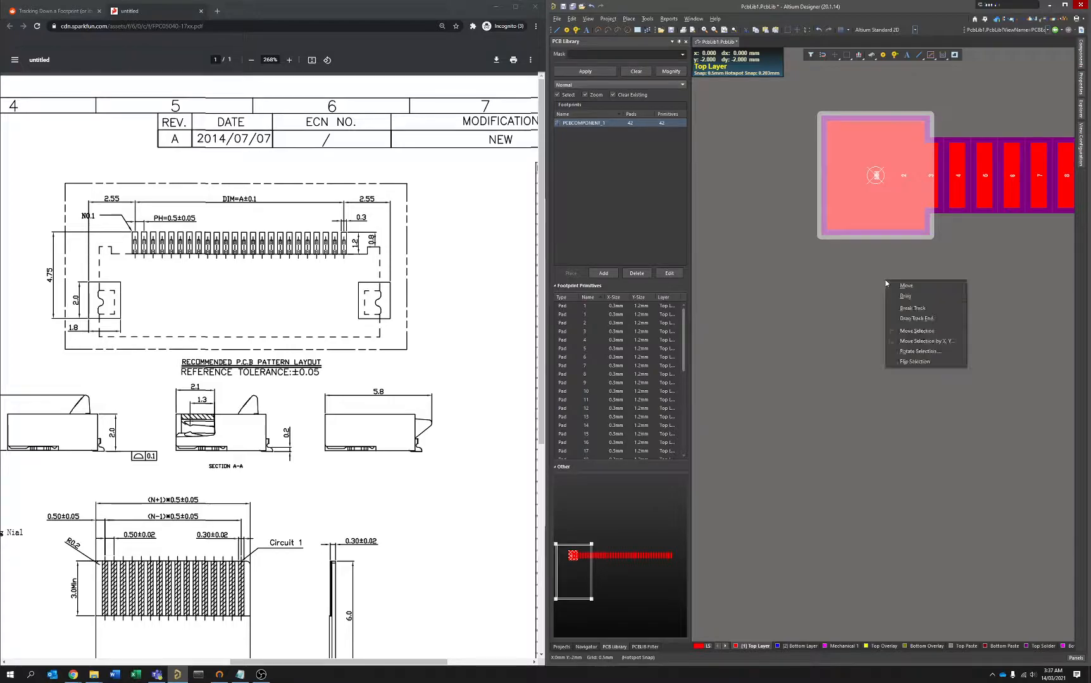
pyautogui.click(934, 342)
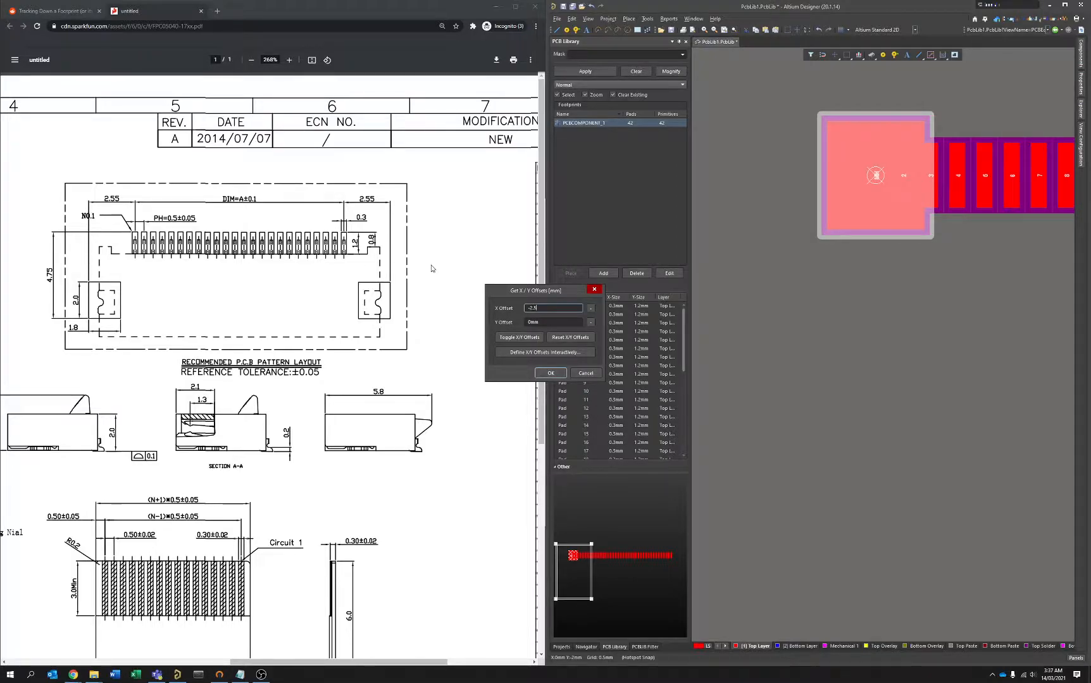
pyautogui.press('Tab')
pyautogui.press('Return')
pyautogui.keyDown('ctrl'); pyautogui.scroll(-2, 840, 189); pyautogui.keyUp('ctrl')
pyautogui.moveTo(897, 267); pyautogui.dragTo(816, 275, button='right')
pyautogui.keyDown('ctrl'); pyautogui.scroll(-2, 837, 284); pyautogui.keyUp('ctrl')
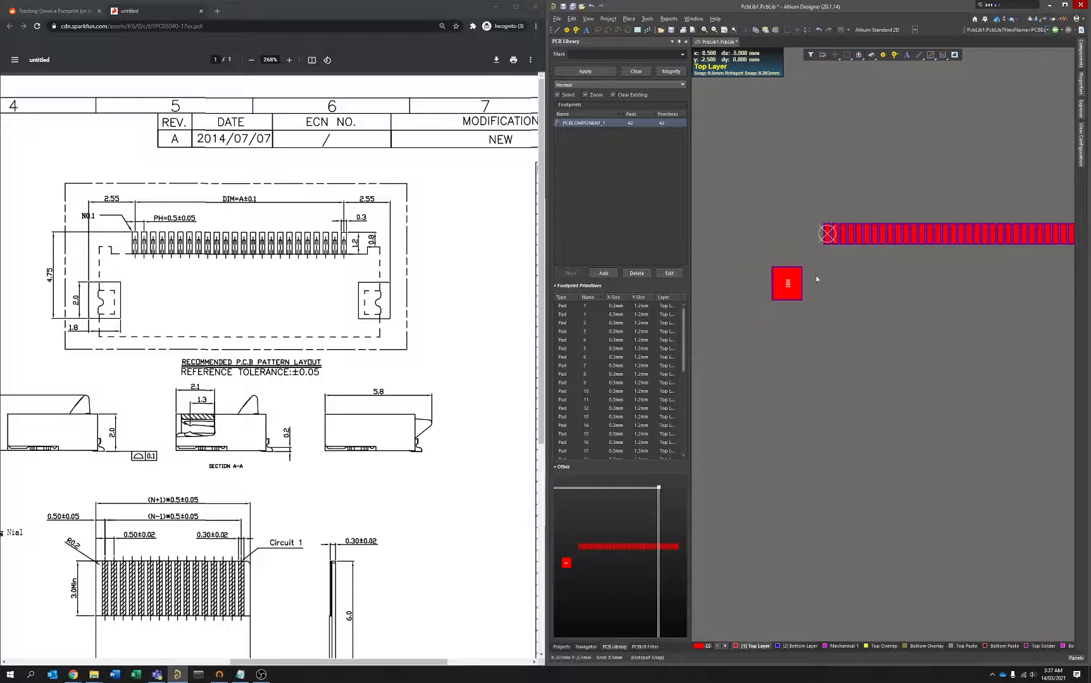
# Copy the MH pad with the origin as reference point and paste it, mirrored horizontally, at the centre of the row's last pad.
pyautogui.click(787, 290)
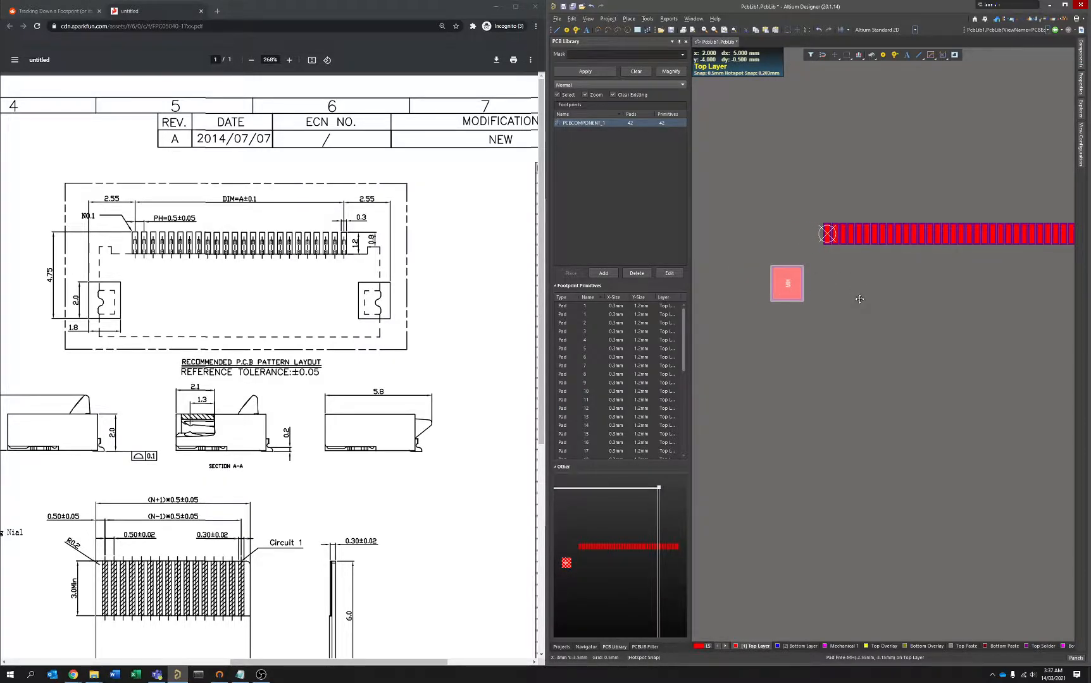
pyautogui.hotkey('ctrl', 'c')
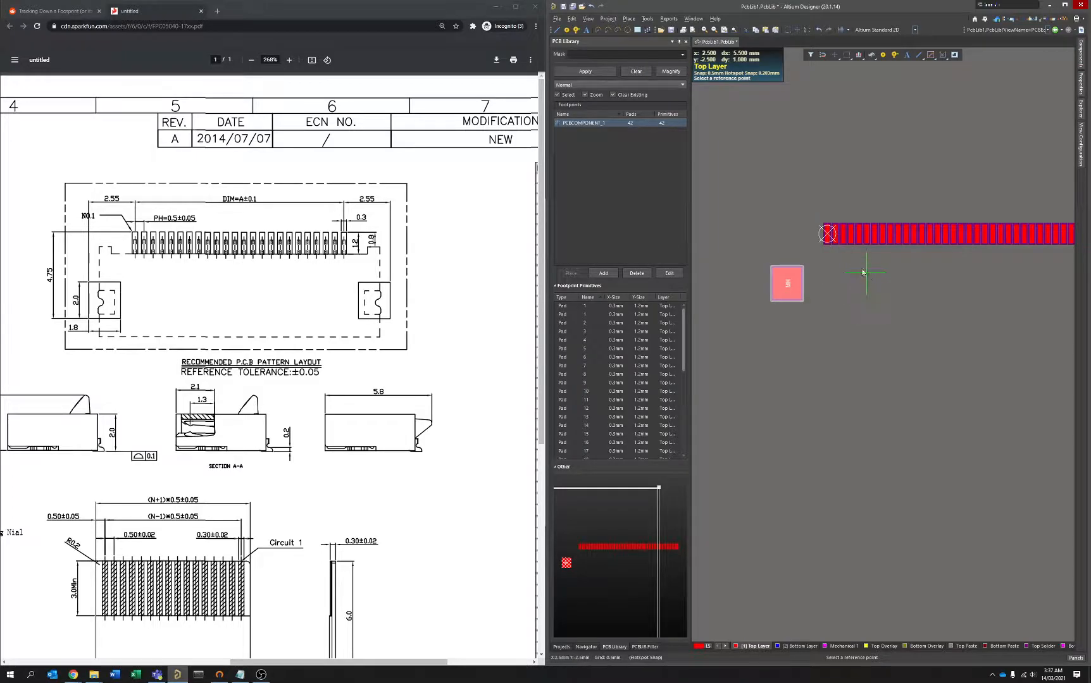
pyautogui.click(827, 235)
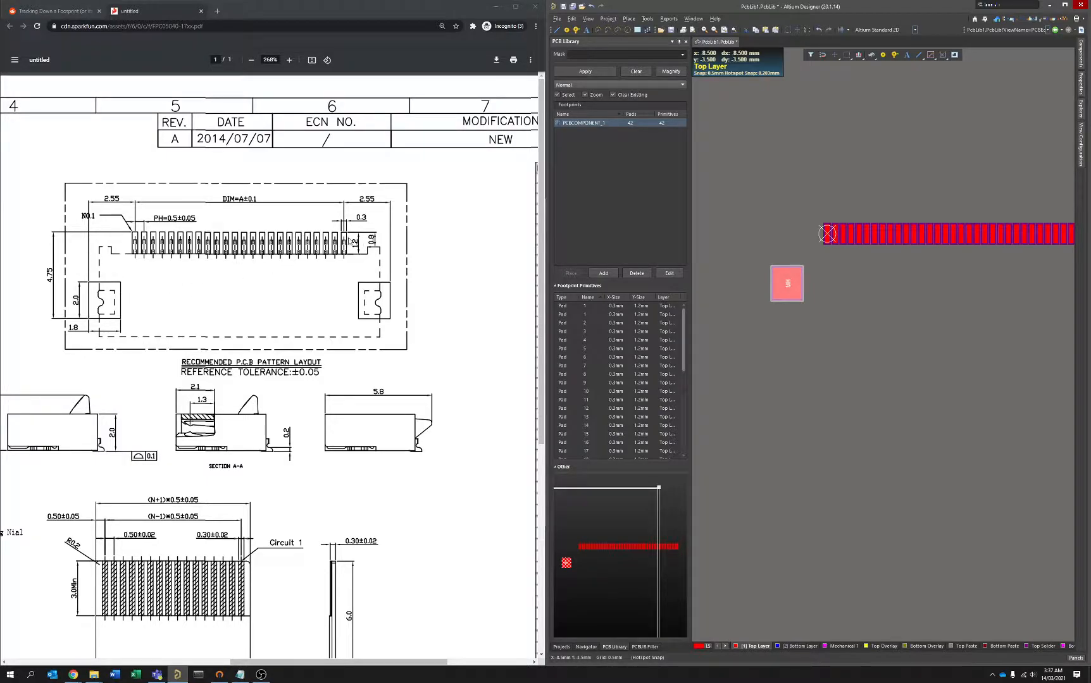
pyautogui.moveTo(1035, 278); pyautogui.dragTo(773, 296, button='right')
pyautogui.moveTo(901, 273); pyautogui.dragTo(863, 268, button='right')
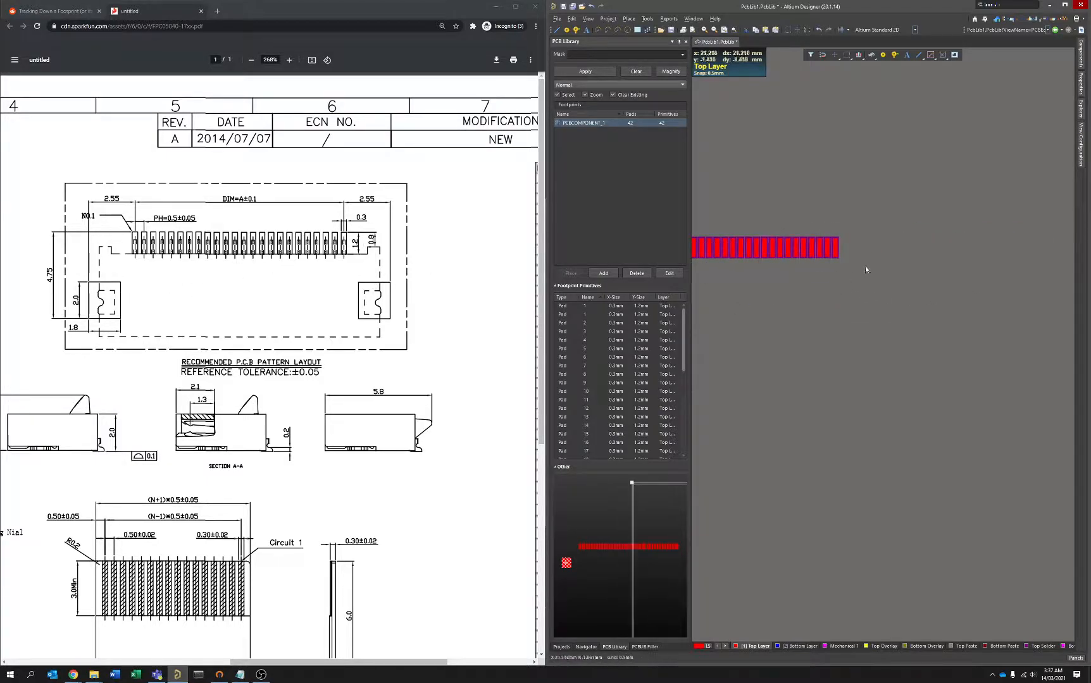
pyautogui.keyDown('ctrl'); pyautogui.scroll(4, 847, 252); pyautogui.keyUp('ctrl')
pyautogui.press('p')
pyautogui.press('p')
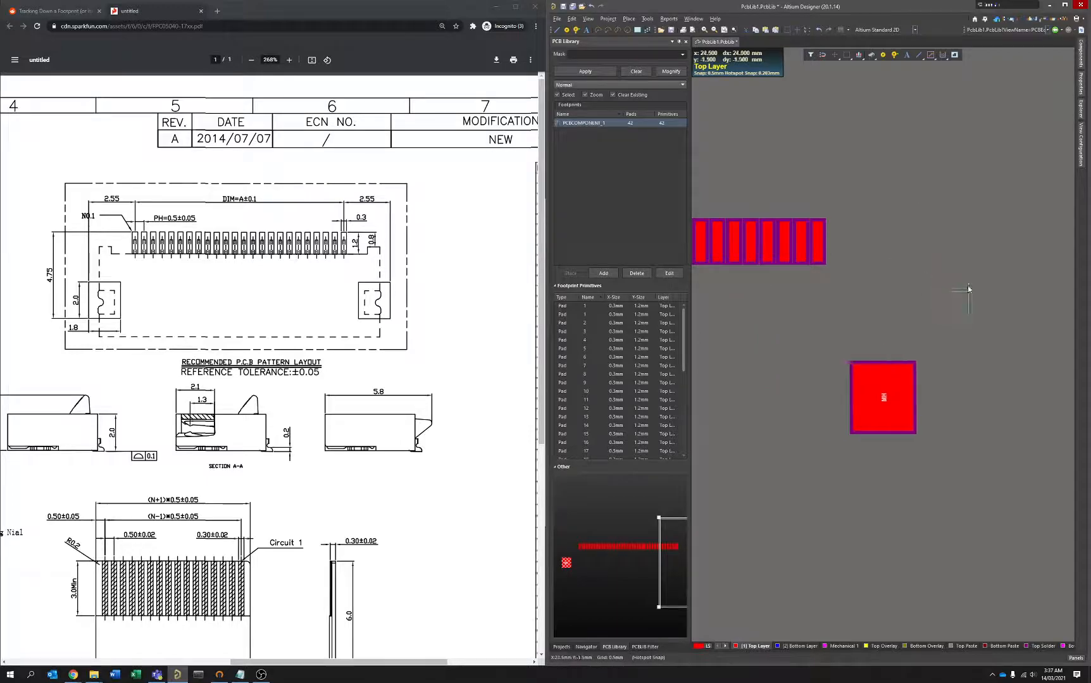
pyautogui.press('x')
pyautogui.click(817, 244)
pyautogui.rightClick(817, 244)
# Check the pad row and both MH pads in the 3D view and return to the 2D view.
pyautogui.moveTo(854, 358); pyautogui.dragTo(973, 331, button='right')
pyautogui.keyDown('ctrl'); pyautogui.scroll(-3, 933, 297); pyautogui.keyUp('ctrl')
pyautogui.moveTo(825, 333); pyautogui.dragTo(909, 320, button='right')
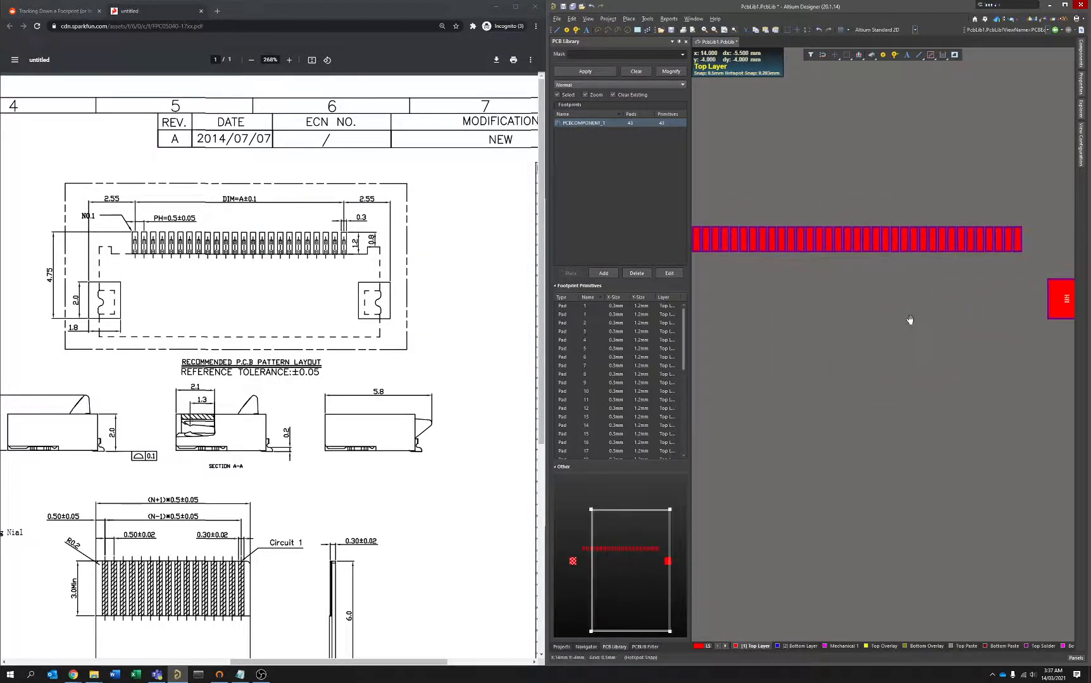
pyautogui.keyDown('ctrl'); pyautogui.scroll(-2, 905, 318); pyautogui.keyUp('ctrl')
pyautogui.press('3')
pyautogui.moveTo(855, 370); pyautogui.dragTo(899, 361, button='right')
pyautogui.press('2')
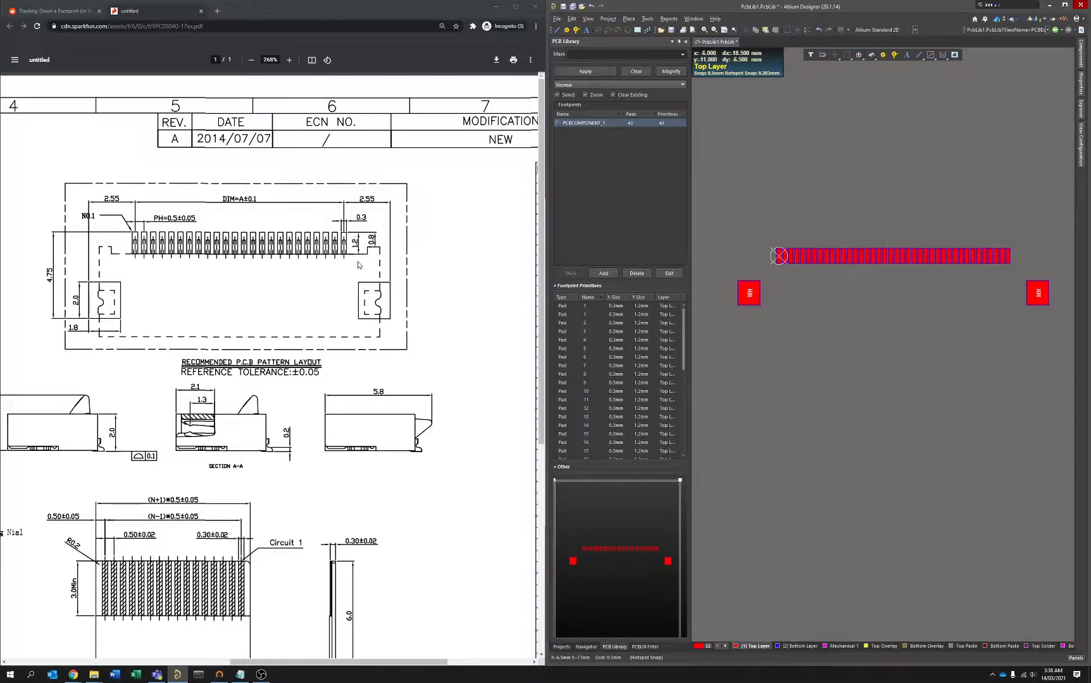
# Switch to the datasheet in the browser and compare the connector body drawing with the recommended PCB pattern layout.
pyautogui.hscroll(-6, 335, 312)
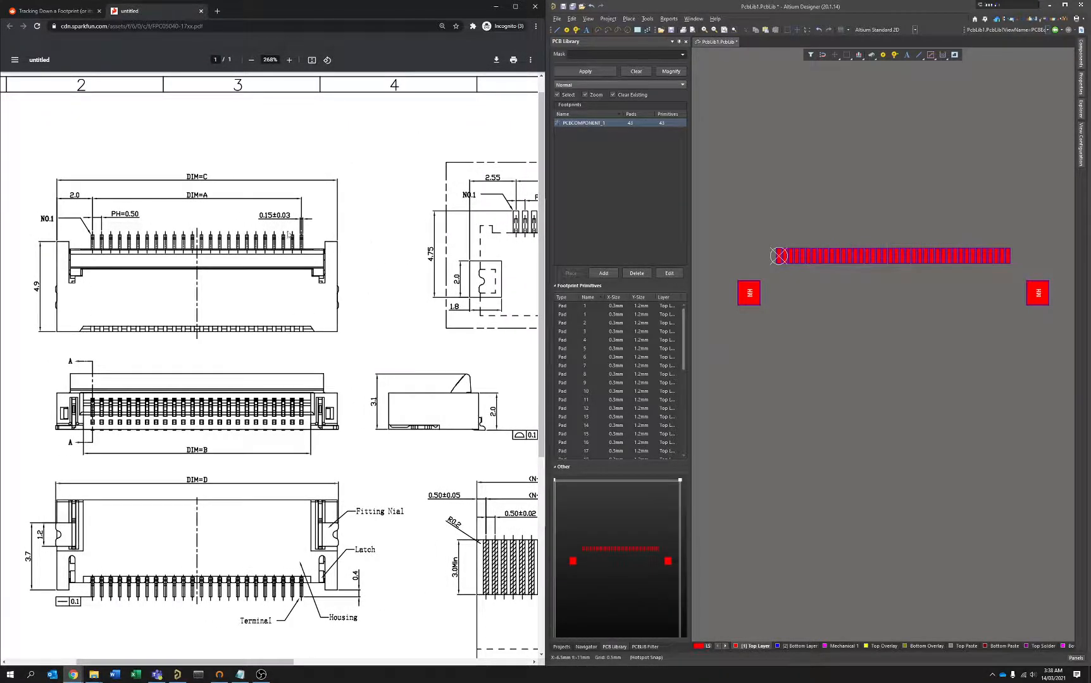
pyautogui.hscroll(8, 292, 230)
pyautogui.hscroll(-3, 257, 269)
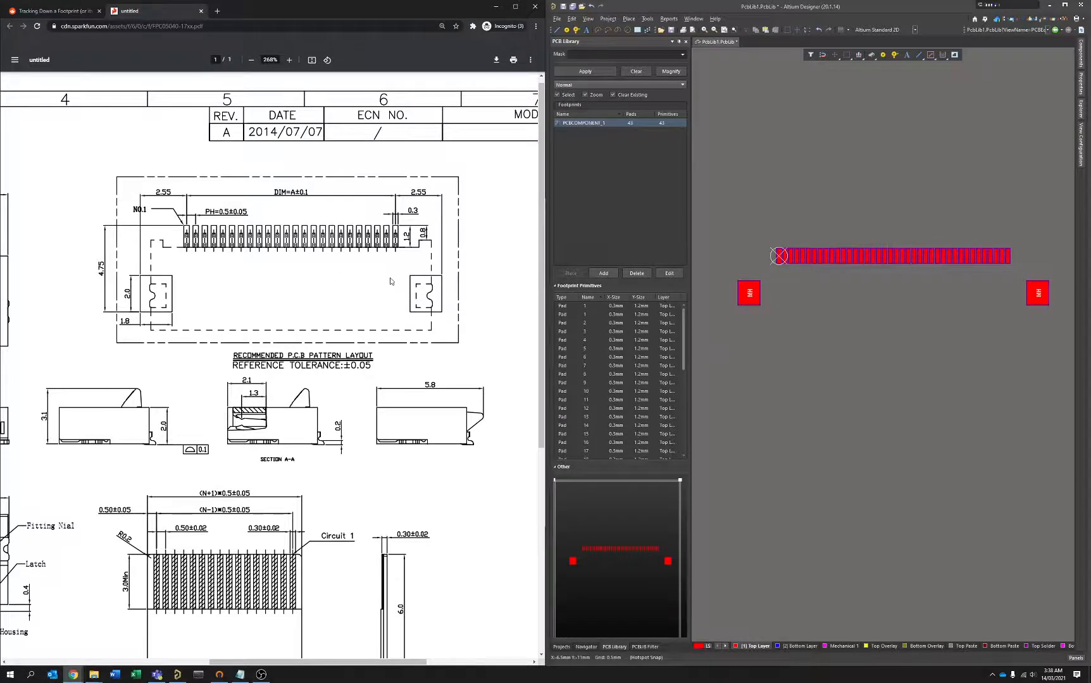